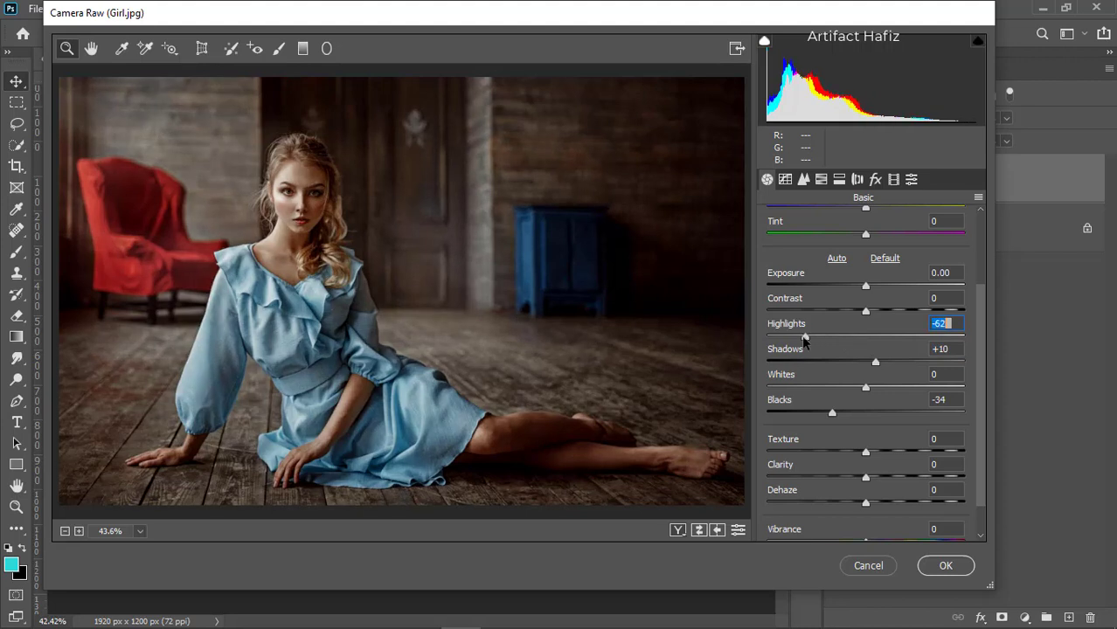
# - Set the photo's basic adjustments to Highlights -41, Whites +32, Clarity +3 and Vibrance +11
pyautogui.moveTo(866, 388); pyautogui.dragTo(896, 388)
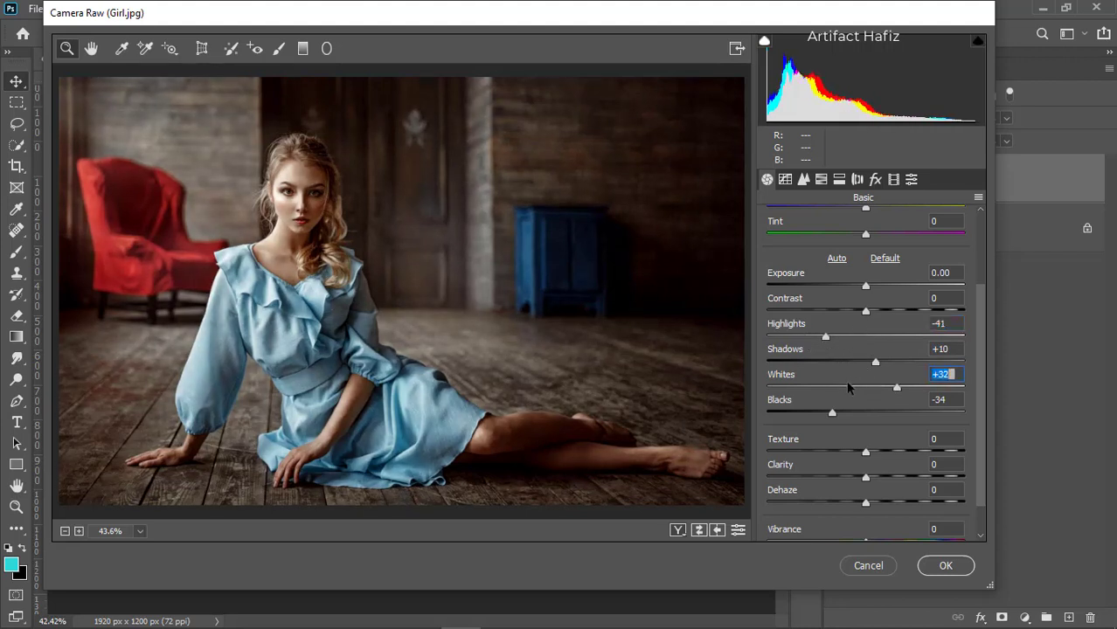
pyautogui.scroll(-1, 846, 381)
pyautogui.moveTo(866, 438); pyautogui.dragTo(868, 439)
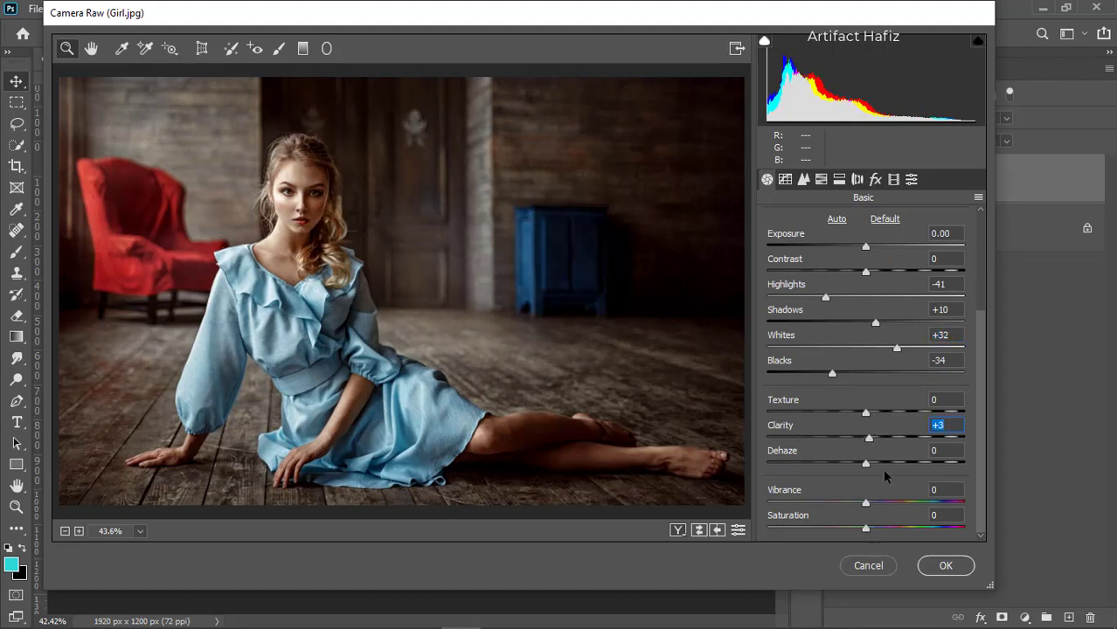
pyautogui.moveTo(866, 504); pyautogui.dragTo(880, 507)
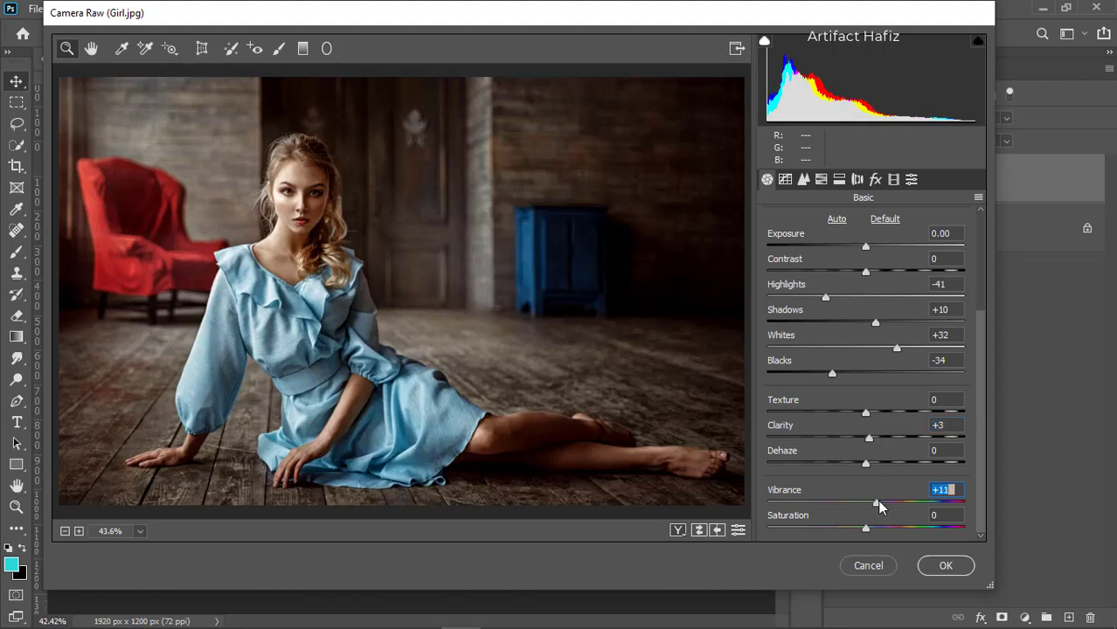
# - Set the HSL saturation to Reds -1, Oranges -13, Yellows -100, Greens -100, Aquas +13, Blues -15, Purples -100 and Magentas -100
pyautogui.click(820, 181)
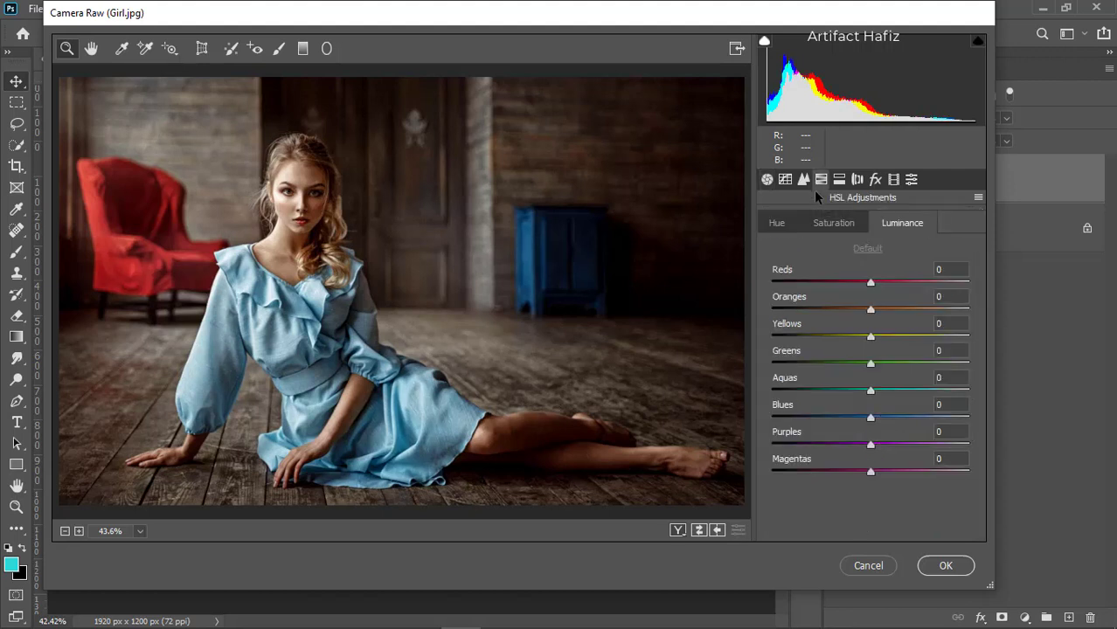
pyautogui.click(826, 223)
pyautogui.moveTo(870, 283); pyautogui.dragTo(745, 350)
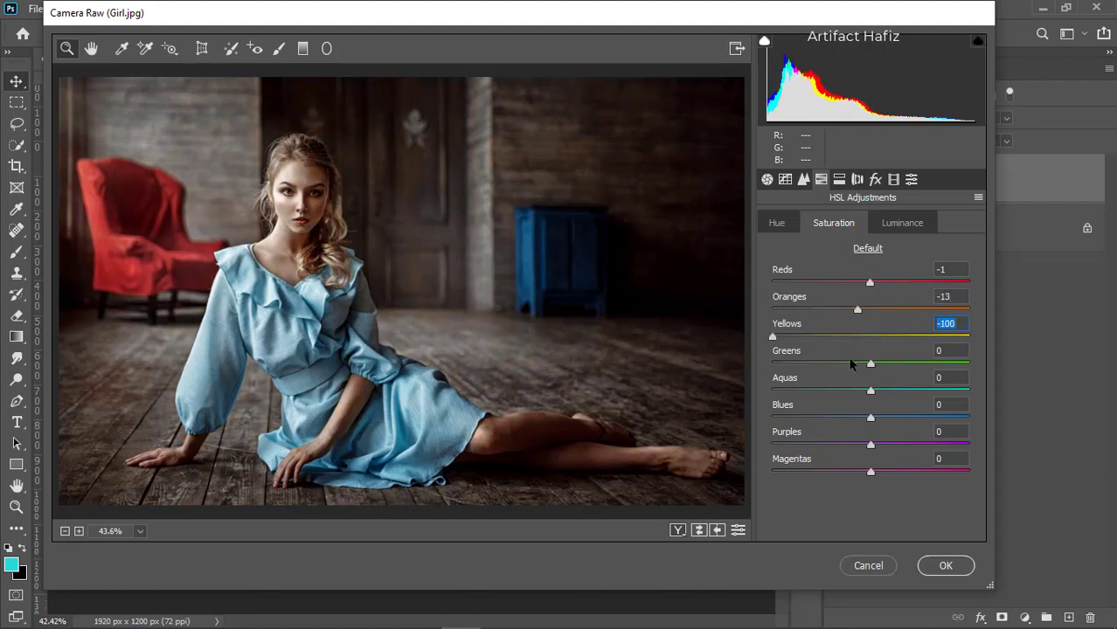
pyautogui.moveTo(872, 365); pyautogui.dragTo(749, 362)
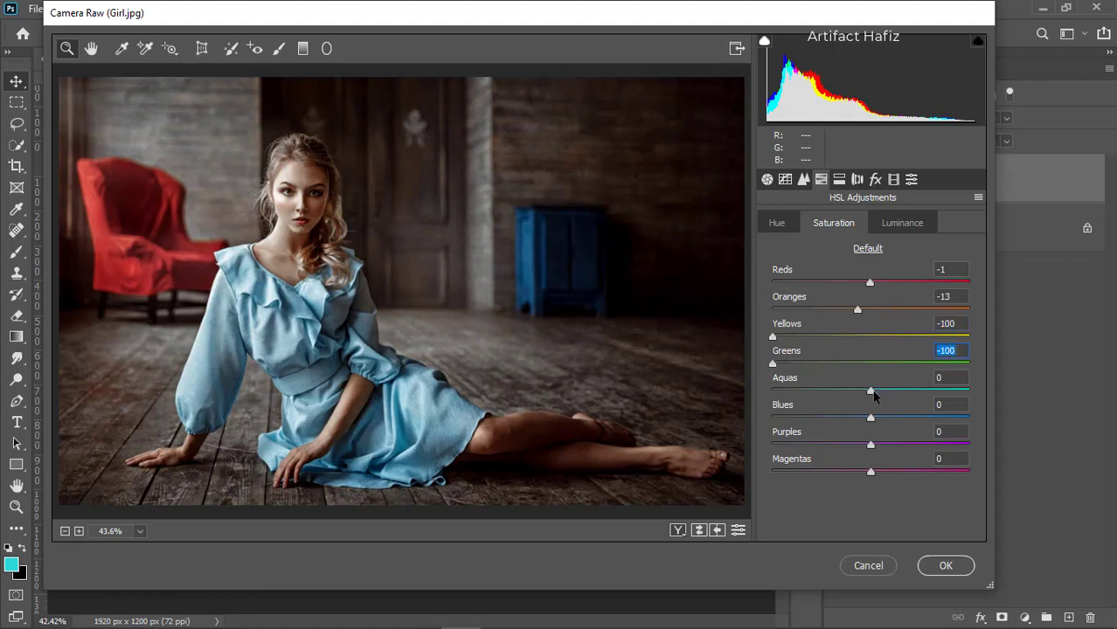
pyautogui.moveTo(882, 390); pyautogui.dragTo(748, 396)
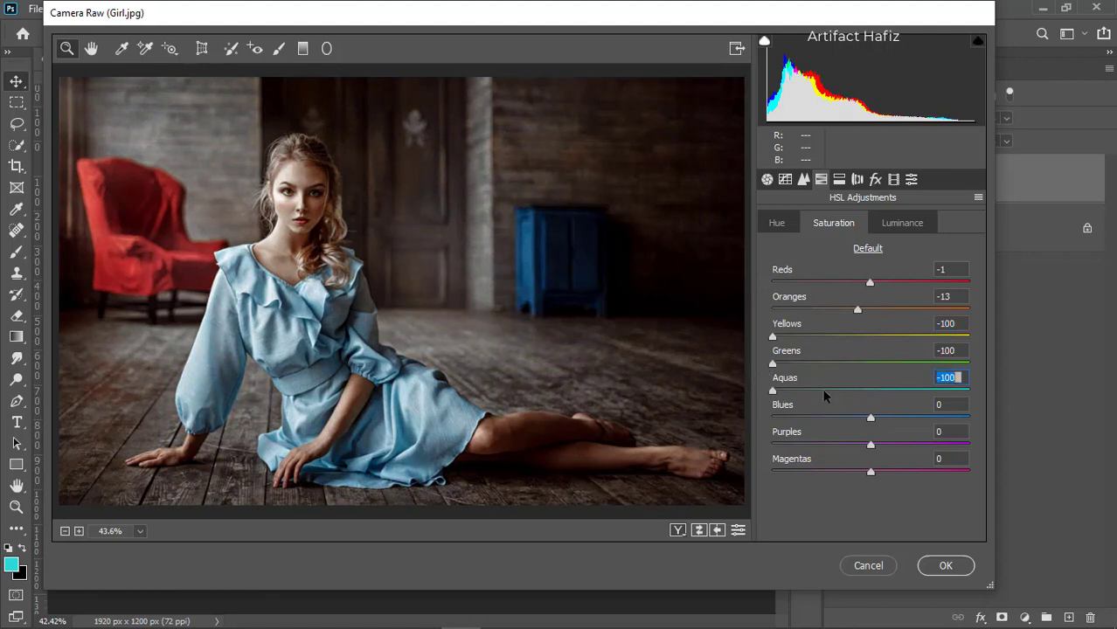
pyautogui.moveTo(910, 393); pyautogui.dragTo(771, 440)
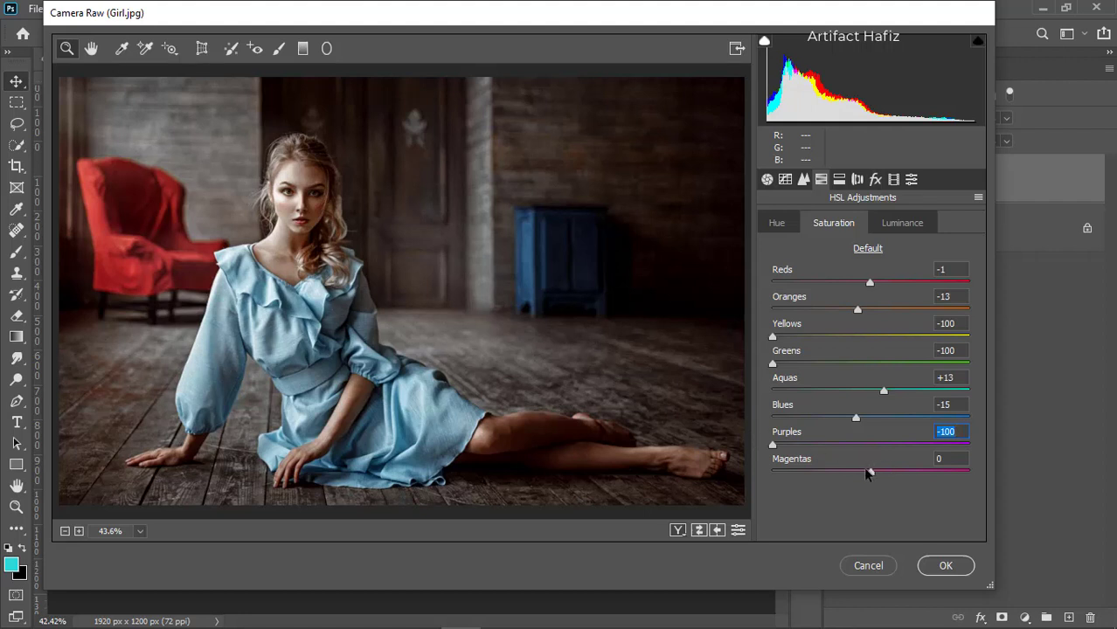
pyautogui.moveTo(868, 473); pyautogui.dragTo(757, 465)
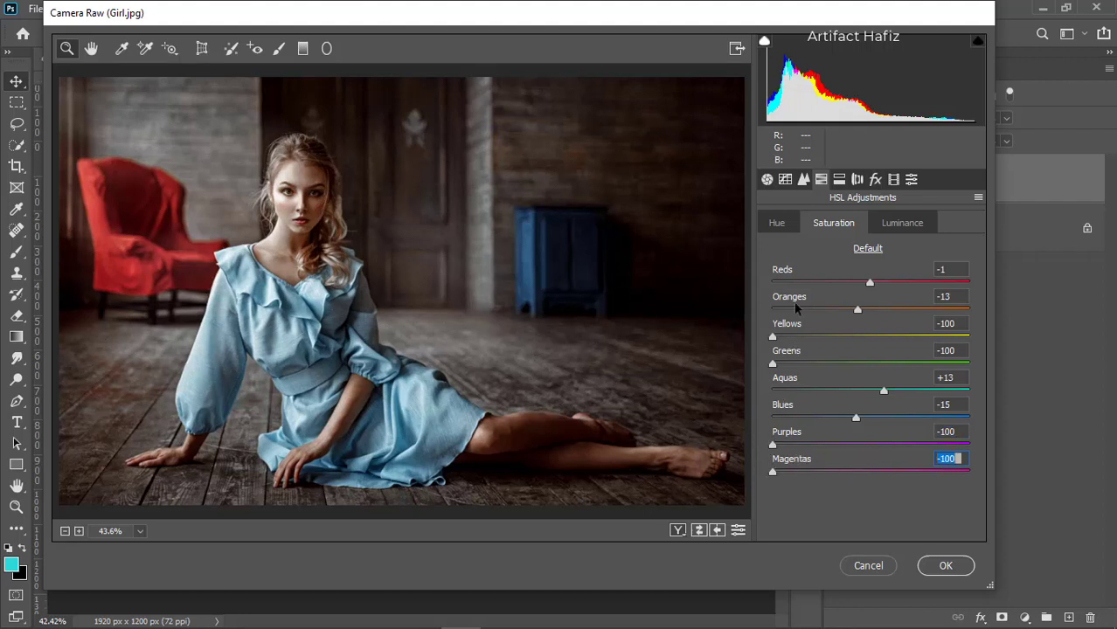
# - Shift the HSL hues to Oranges -8, Yellows +67, Greens +18, Aquas +26, Blues +11, Purples +14 and Magentas +18
pyautogui.click(777, 226)
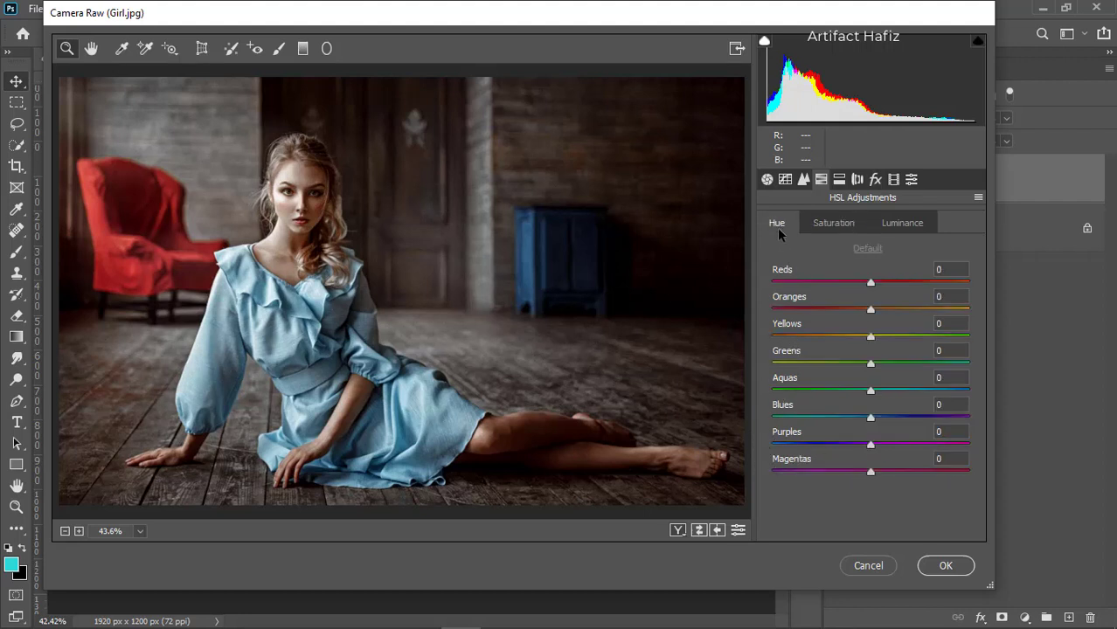
pyautogui.moveTo(871, 473); pyautogui.dragTo(888, 472)
pyautogui.click(872, 445)
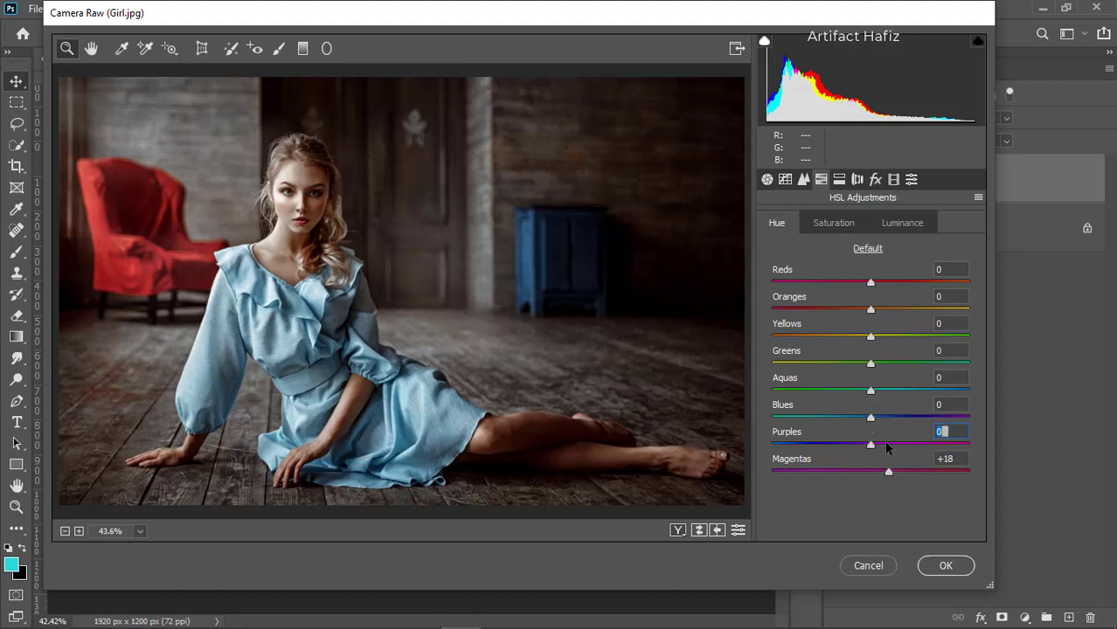
pyautogui.click(884, 445)
pyautogui.moveTo(871, 421); pyautogui.dragTo(870, 320)
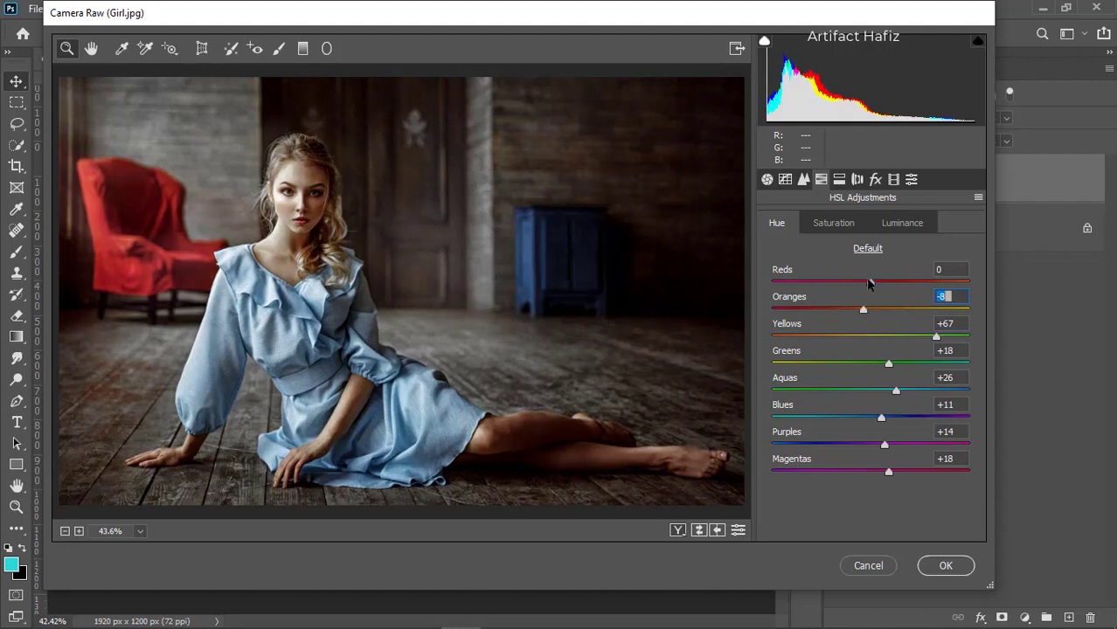
# - Set the HSL luminance to Oranges +7, Yellows +9, Purples +8 and Magentas +19
pyautogui.click(902, 225)
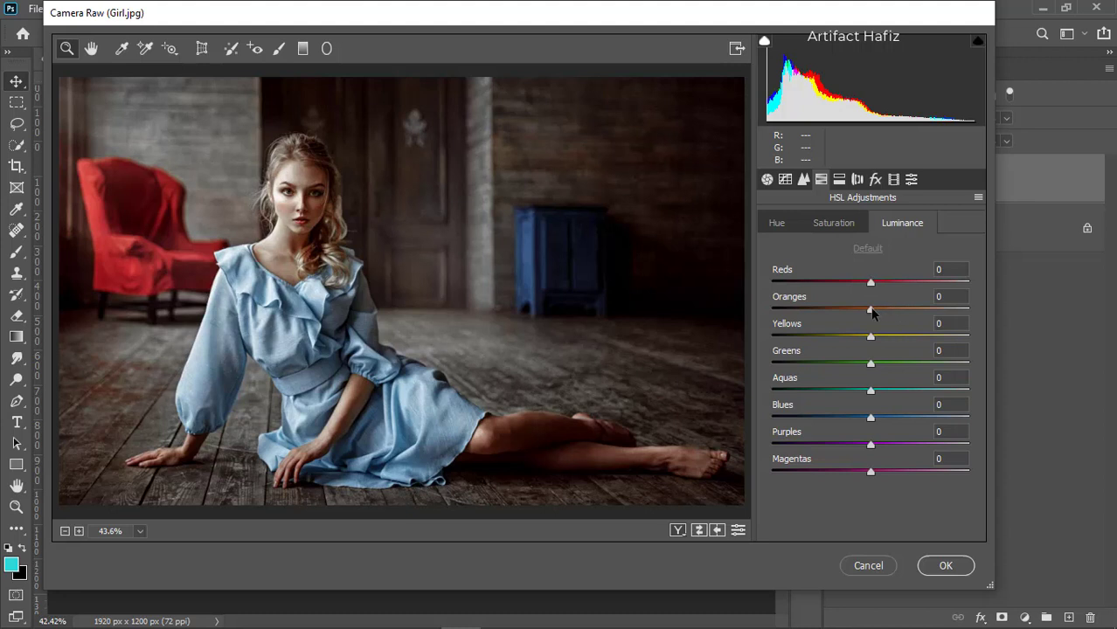
pyautogui.moveTo(871, 338); pyautogui.dragTo(877, 311)
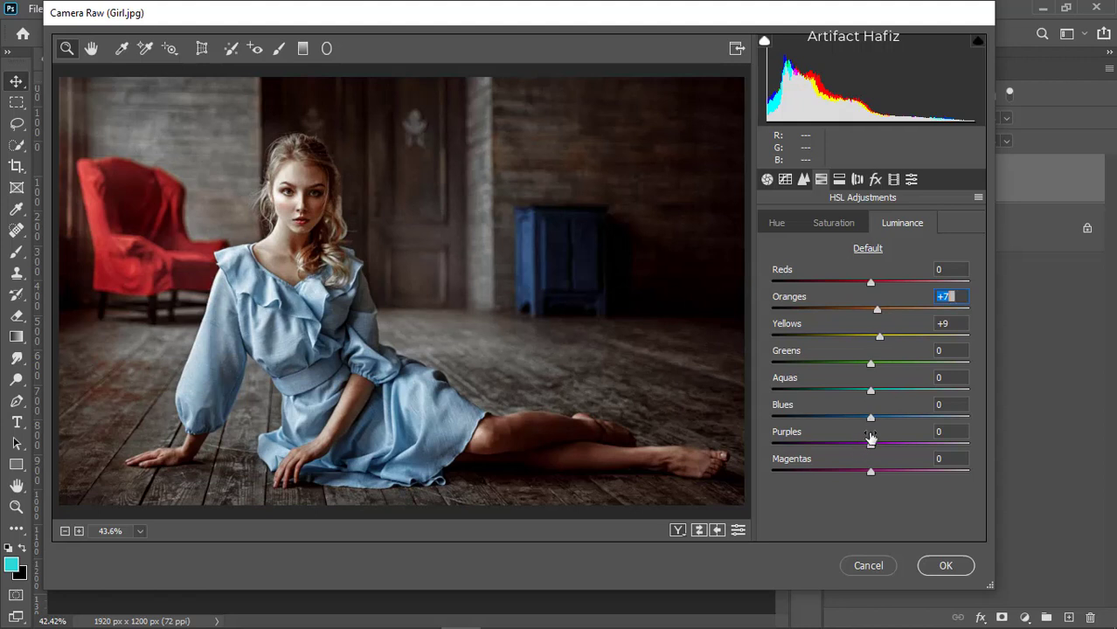
pyautogui.moveTo(870, 445); pyautogui.dragTo(890, 475)
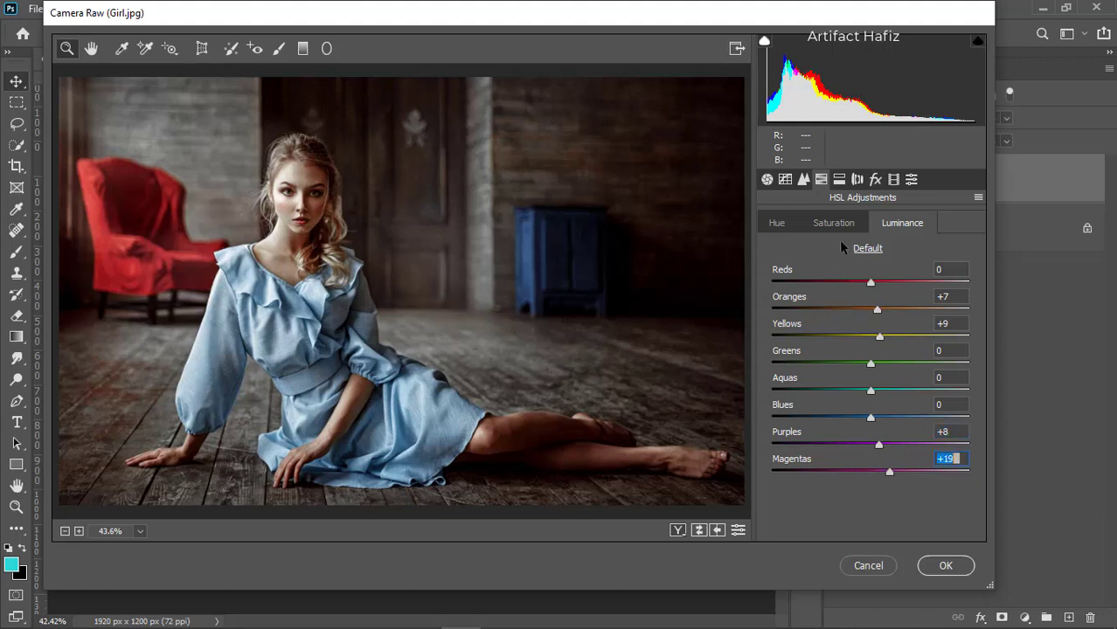
# - Split-tone the shadows with hue 246 and saturation 8, and the highlights with hue 39 and saturation 15
pyautogui.click(837, 184)
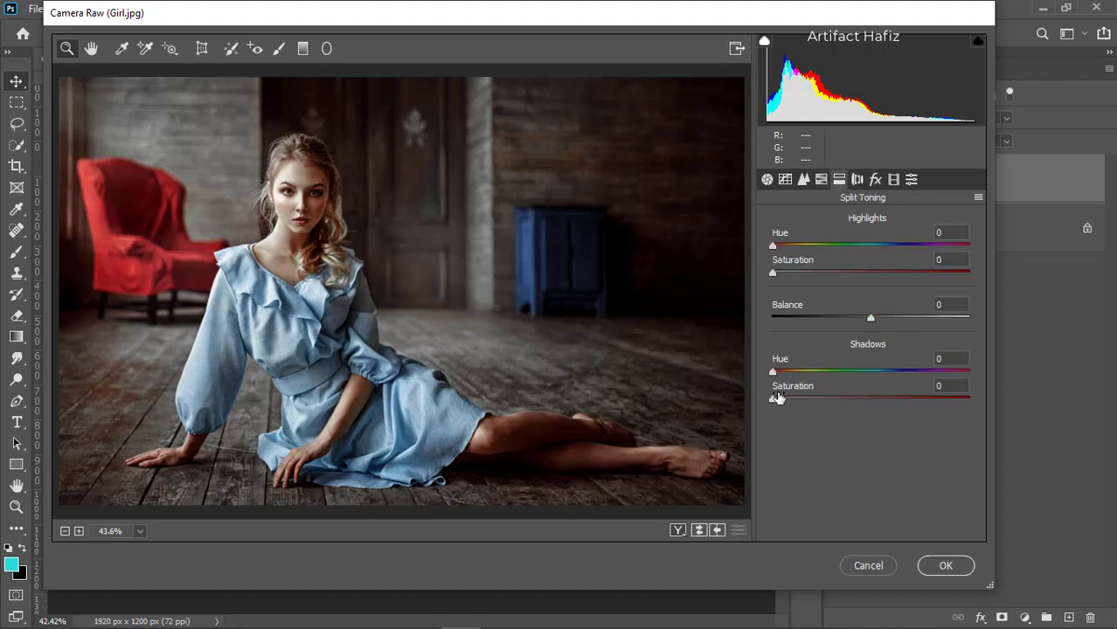
pyautogui.moveTo(773, 399); pyautogui.dragTo(926, 398)
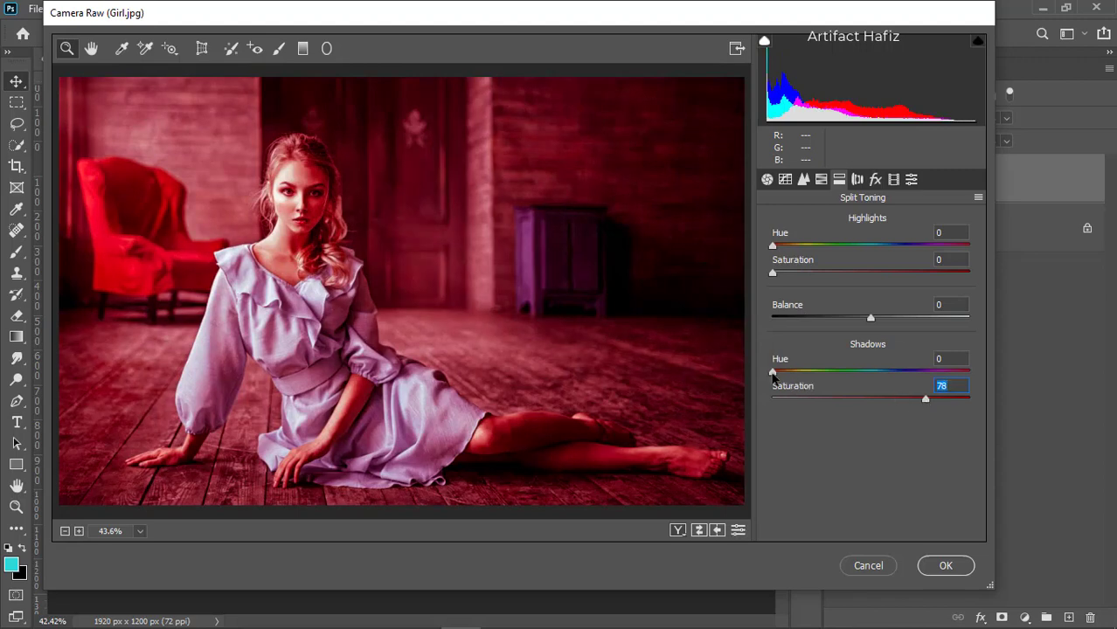
pyautogui.moveTo(772, 370); pyautogui.dragTo(788, 394)
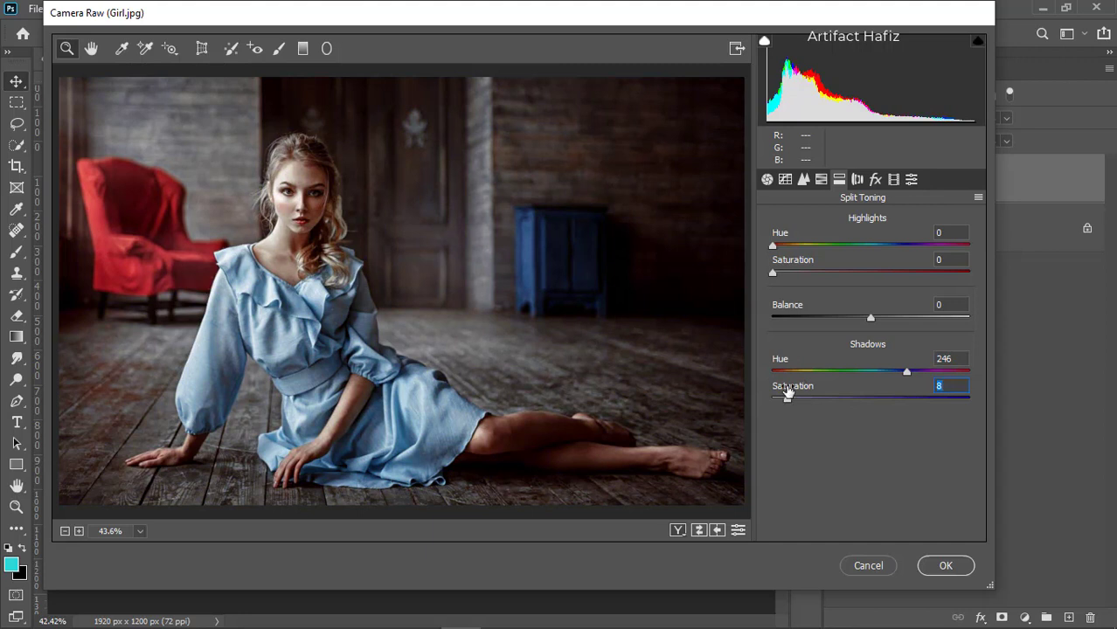
pyautogui.moveTo(772, 274); pyautogui.dragTo(878, 274)
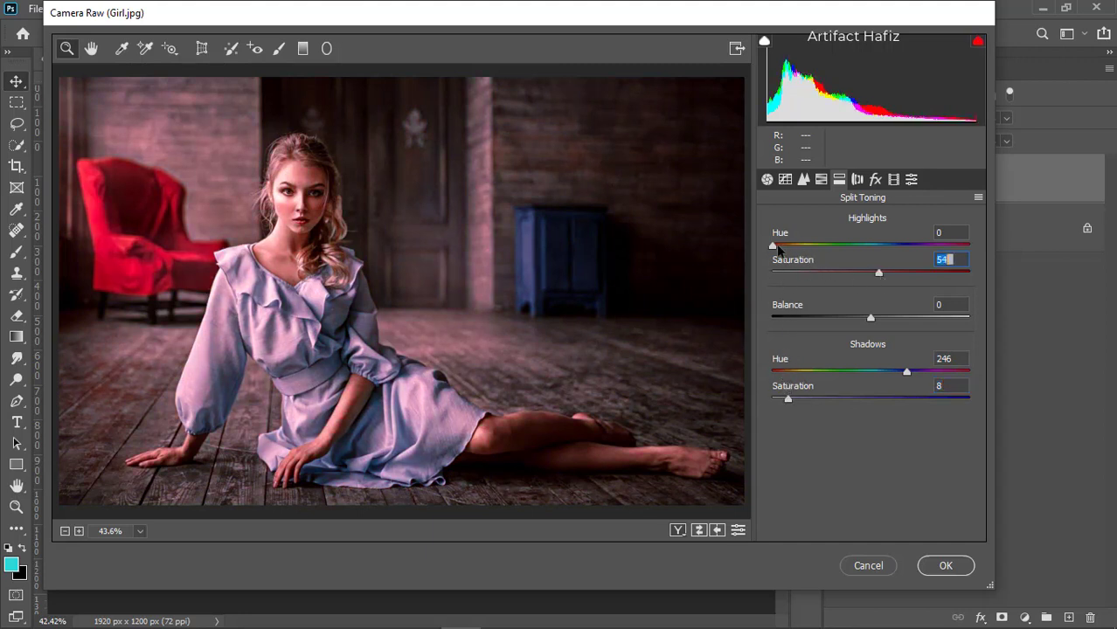
pyautogui.moveTo(772, 246); pyautogui.dragTo(792, 251)
pyautogui.moveTo(879, 273); pyautogui.dragTo(792, 284)
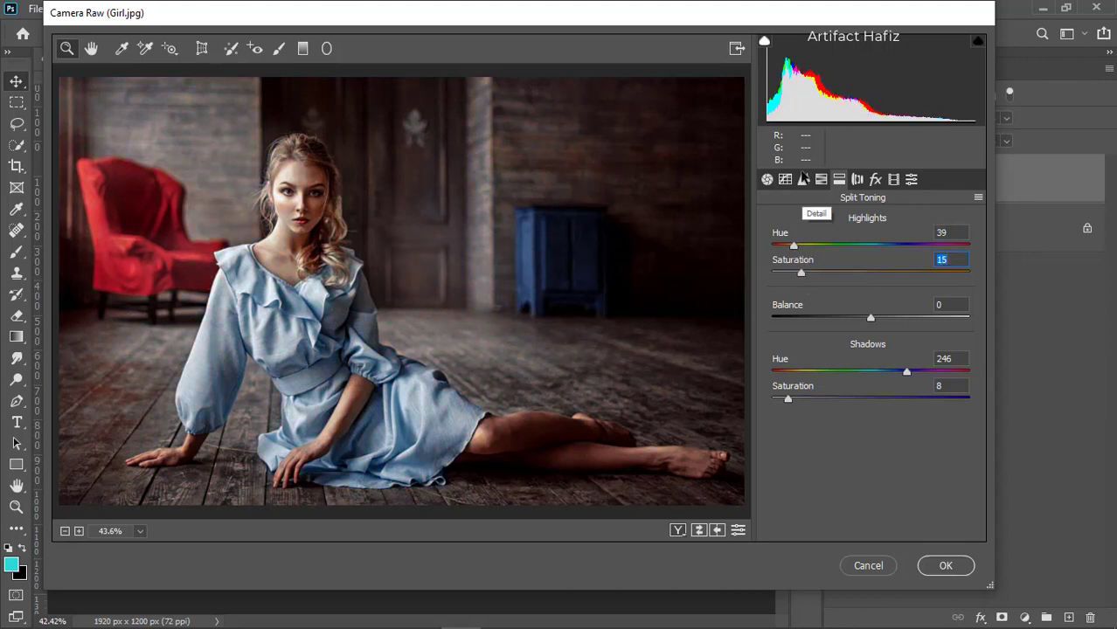
# - Set the photo's sharpening amount to 6
pyautogui.click(804, 179)
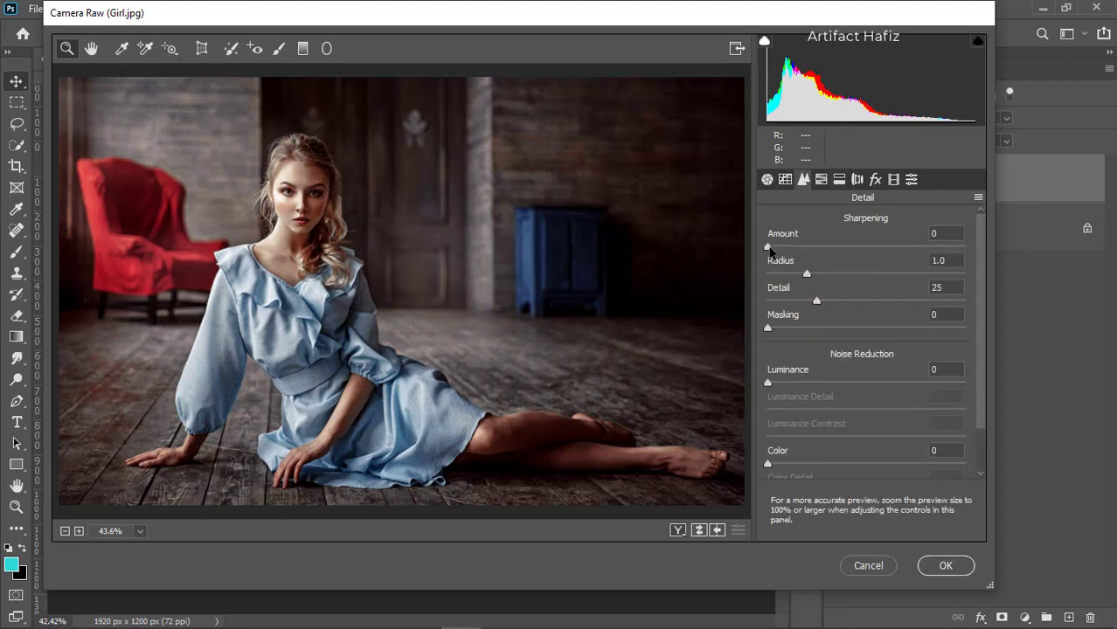
pyautogui.moveTo(769, 247); pyautogui.dragTo(777, 251)
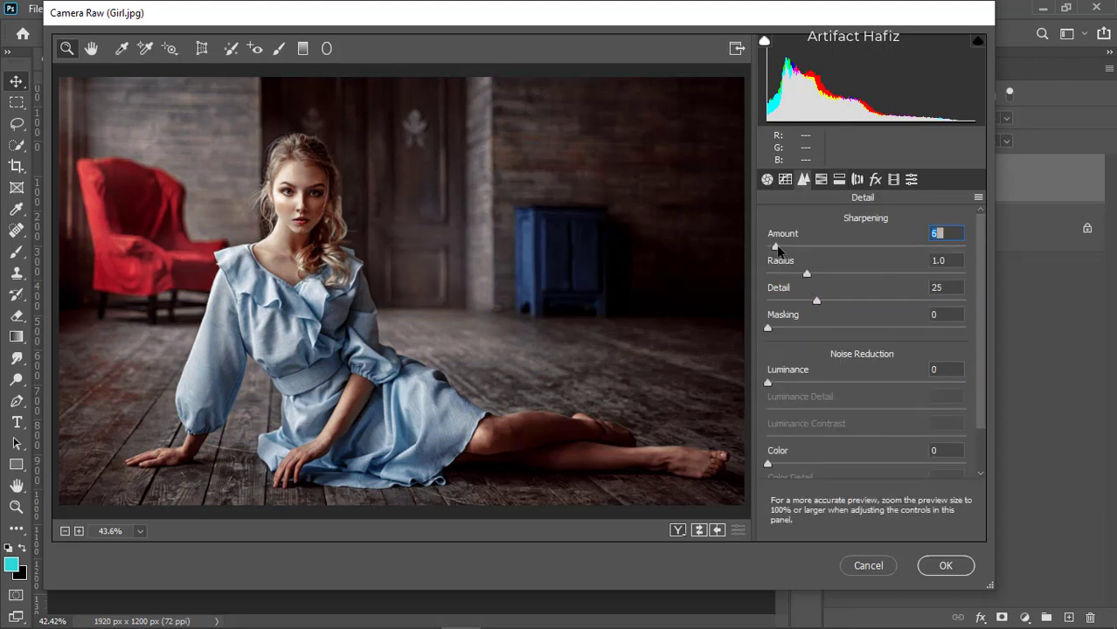
# - Shape the RGB point curve into a gentle S with darker shadows and brighter highlights, and raise the black point to output 6
pyautogui.click(785, 180)
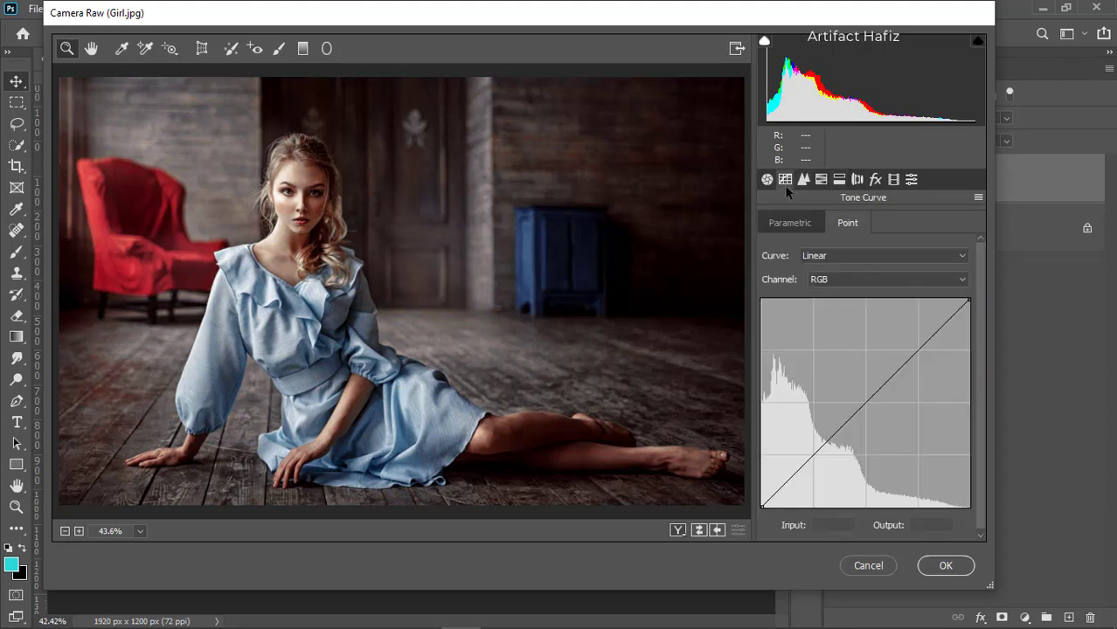
pyautogui.click(813, 456)
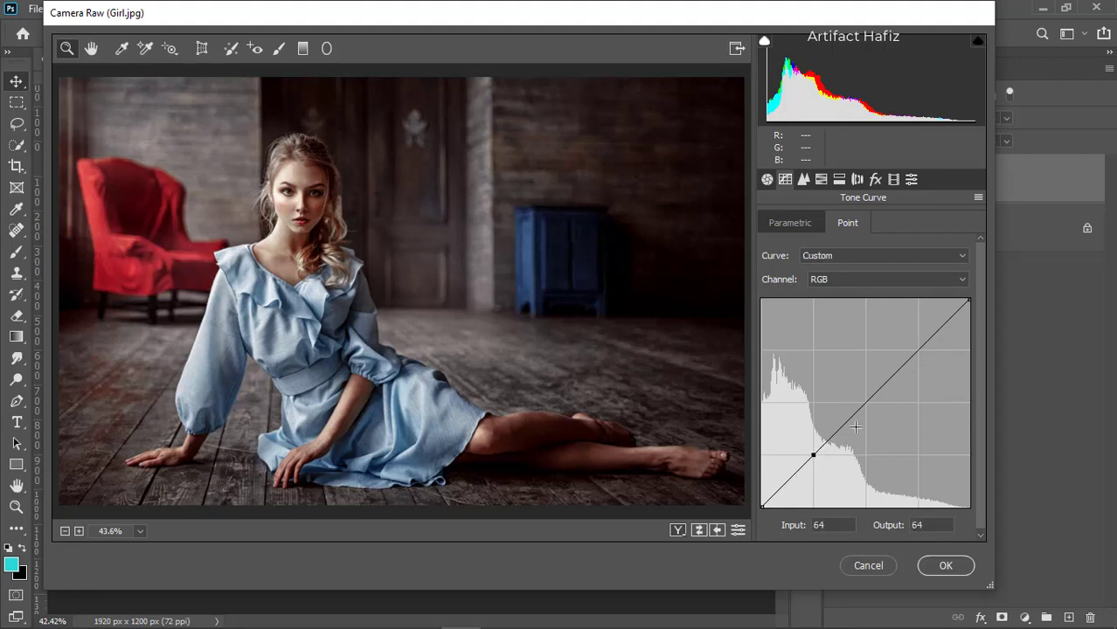
pyautogui.moveTo(904, 371); pyautogui.dragTo(902, 358)
pyautogui.moveTo(813, 456); pyautogui.dragTo(813, 465)
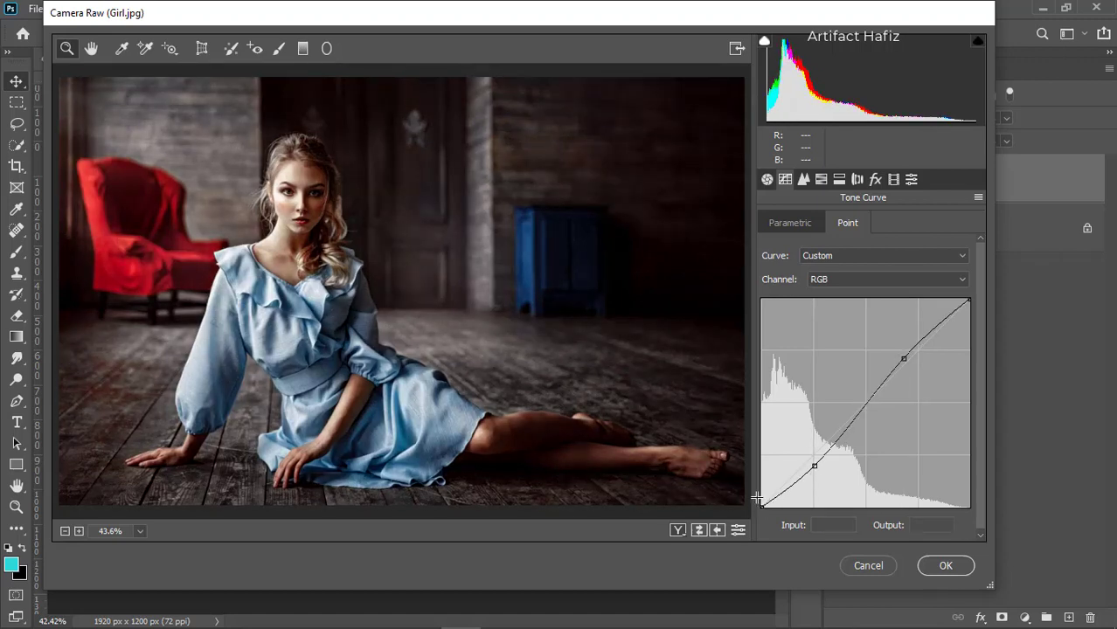
pyautogui.moveTo(761, 506); pyautogui.dragTo(761, 501)
# - Bend the Red channel's point curve into an S with points at input 70, output 56 and input 184, output 201
pyautogui.click(861, 280)
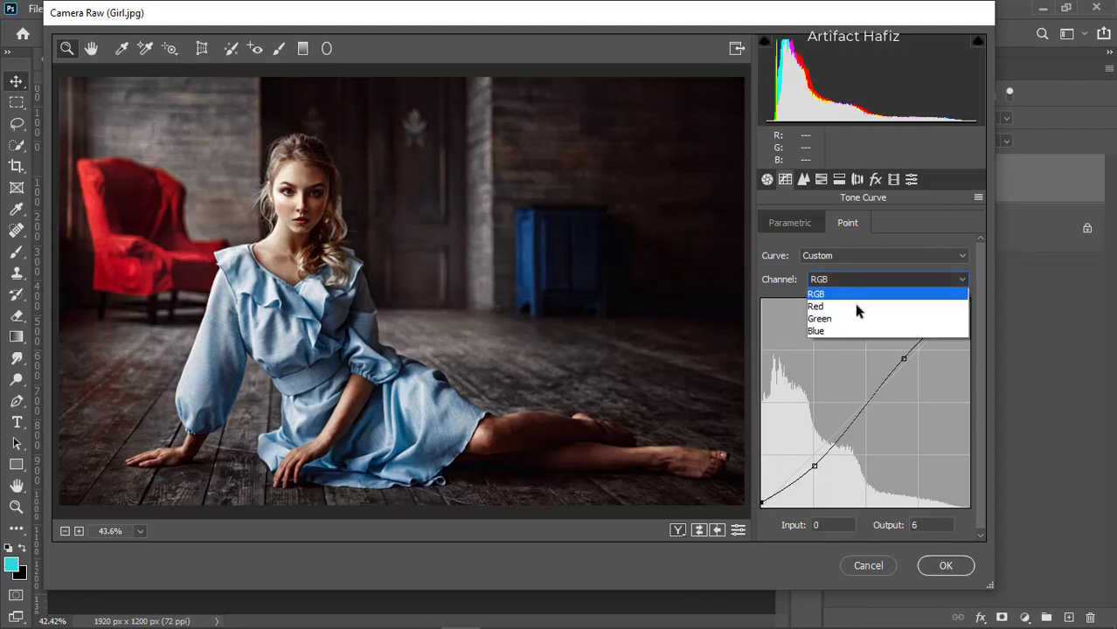
pyautogui.click(852, 306)
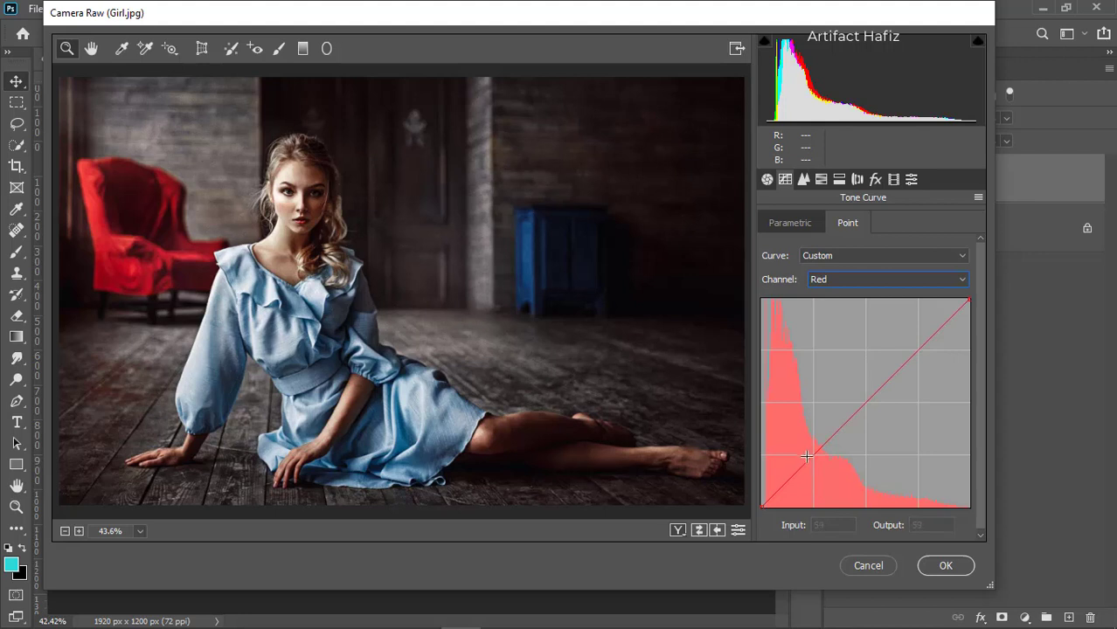
pyautogui.moveTo(812, 456); pyautogui.dragTo(819, 461)
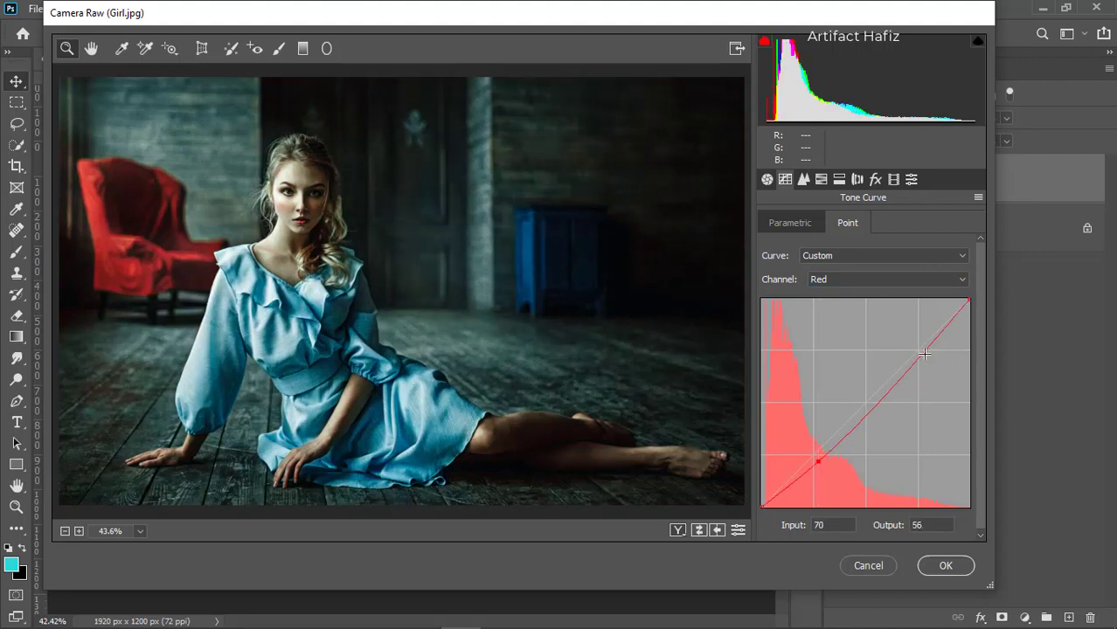
pyautogui.moveTo(922, 353); pyautogui.dragTo(910, 343)
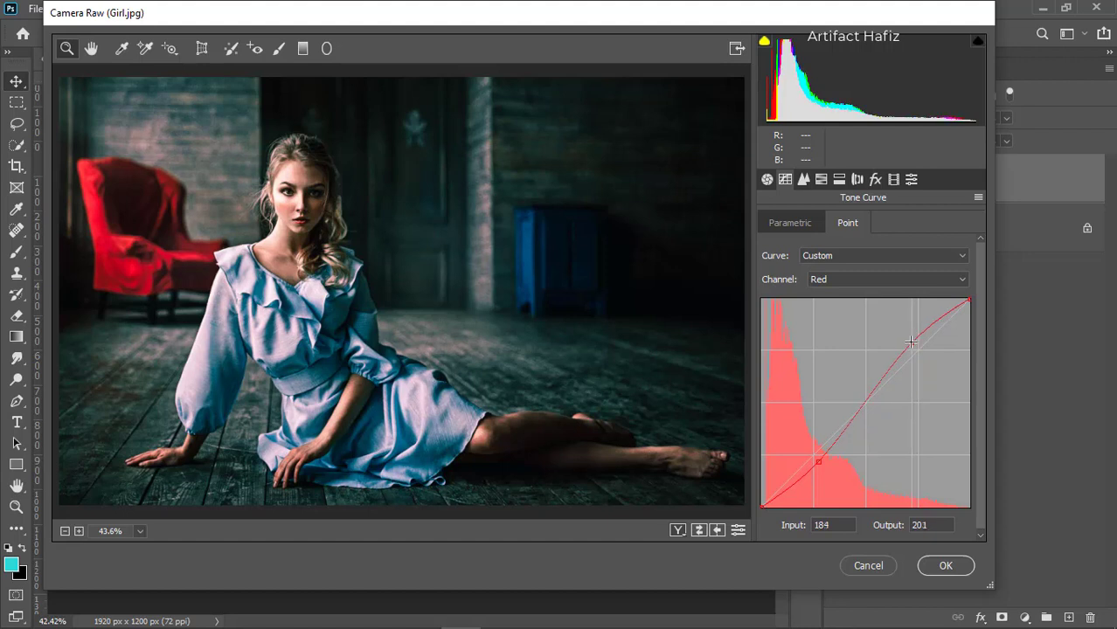
# - Bend the Green channel's point curve into an S with points at input 67, output 56 and input 192, output 204
pyautogui.click(885, 280)
pyautogui.click(885, 322)
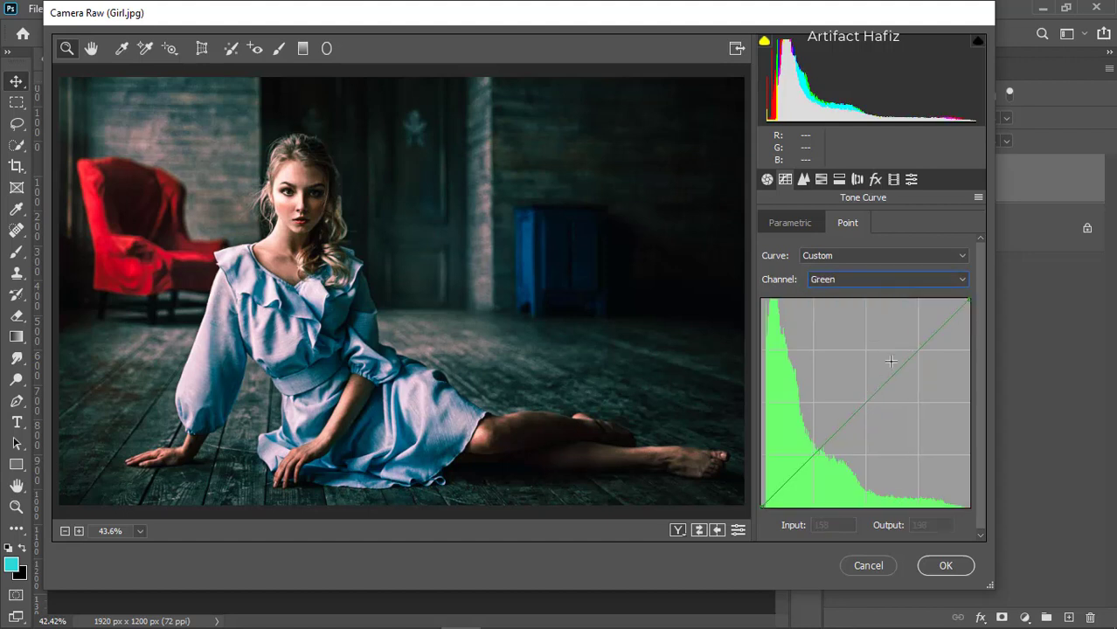
pyautogui.moveTo(811, 456); pyautogui.dragTo(814, 461)
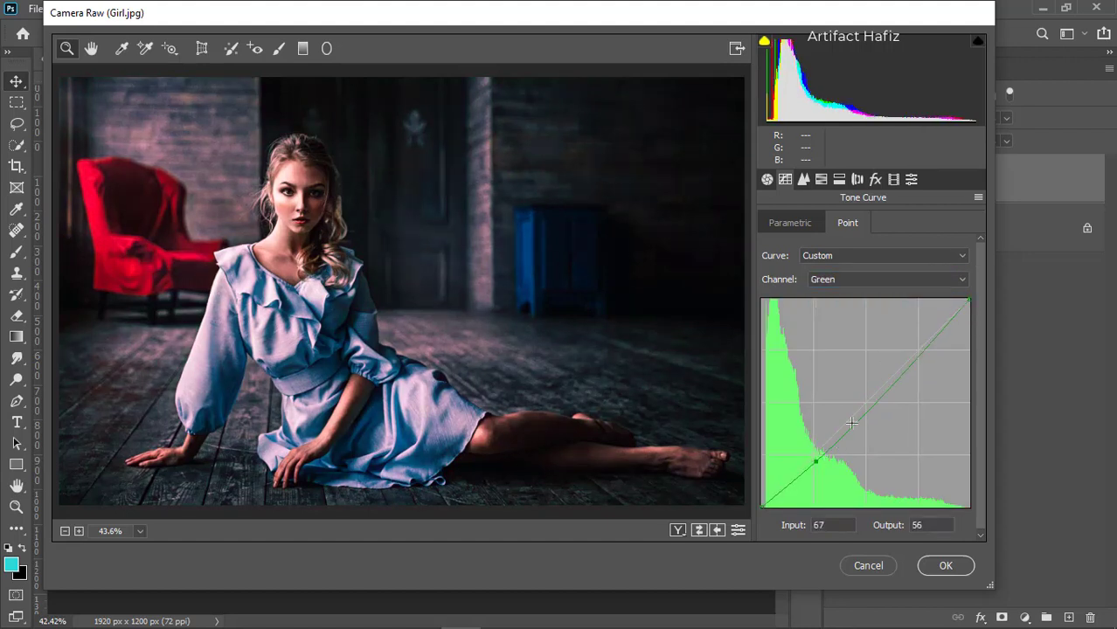
pyautogui.moveTo(921, 353); pyautogui.dragTo(917, 339)
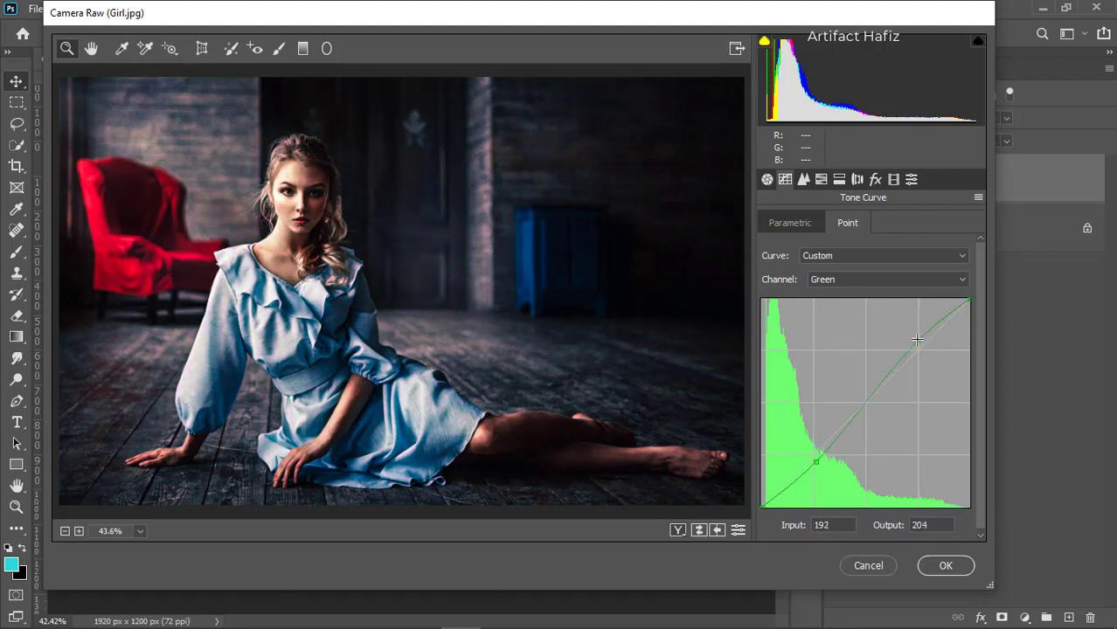
# - Bend the Blue channel's point curve into an S with a lowered shadow point and a highlight point at input 189, output 205
pyautogui.click(870, 280)
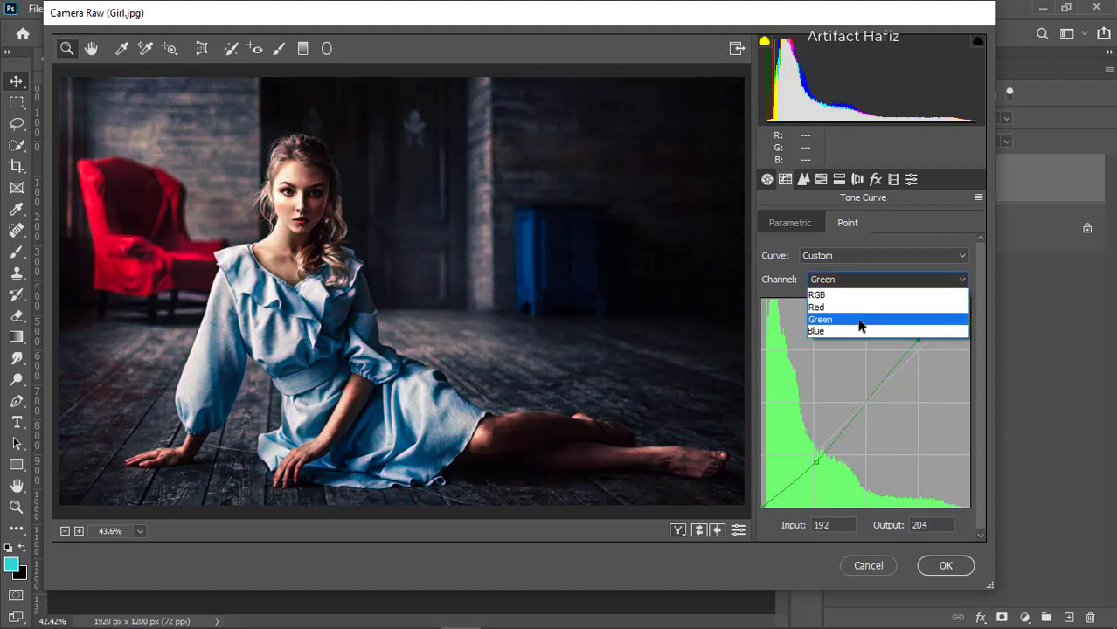
pyautogui.click(858, 330)
pyautogui.moveTo(816, 452); pyautogui.dragTo(816, 459)
pyautogui.moveTo(924, 347); pyautogui.dragTo(914, 339)
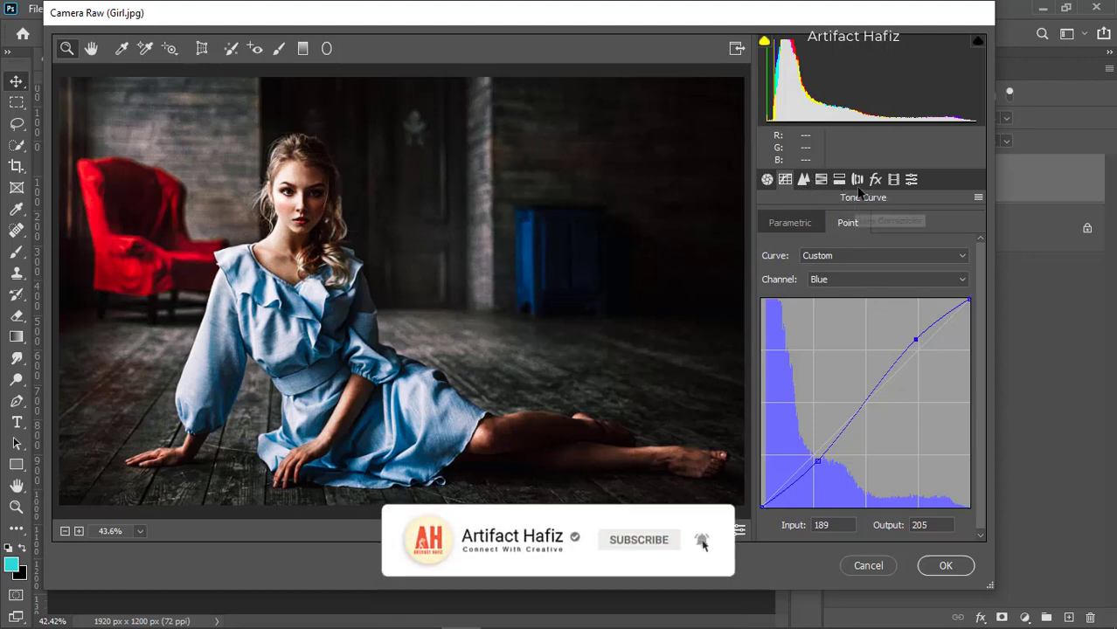
# - Calibrate hue/saturation to +26/-17 for Red Primary, +19/-11 for Green and -8/+23 for Blue, then apply the filter and compare with the original
pyautogui.click(894, 180)
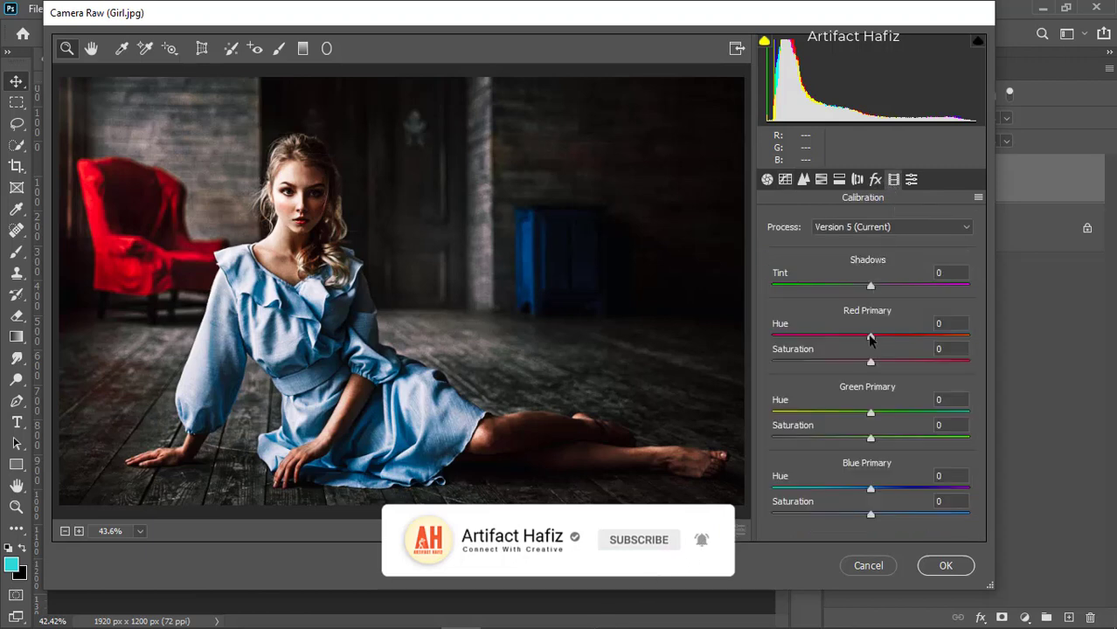
pyautogui.moveTo(871, 339); pyautogui.dragTo(845, 363)
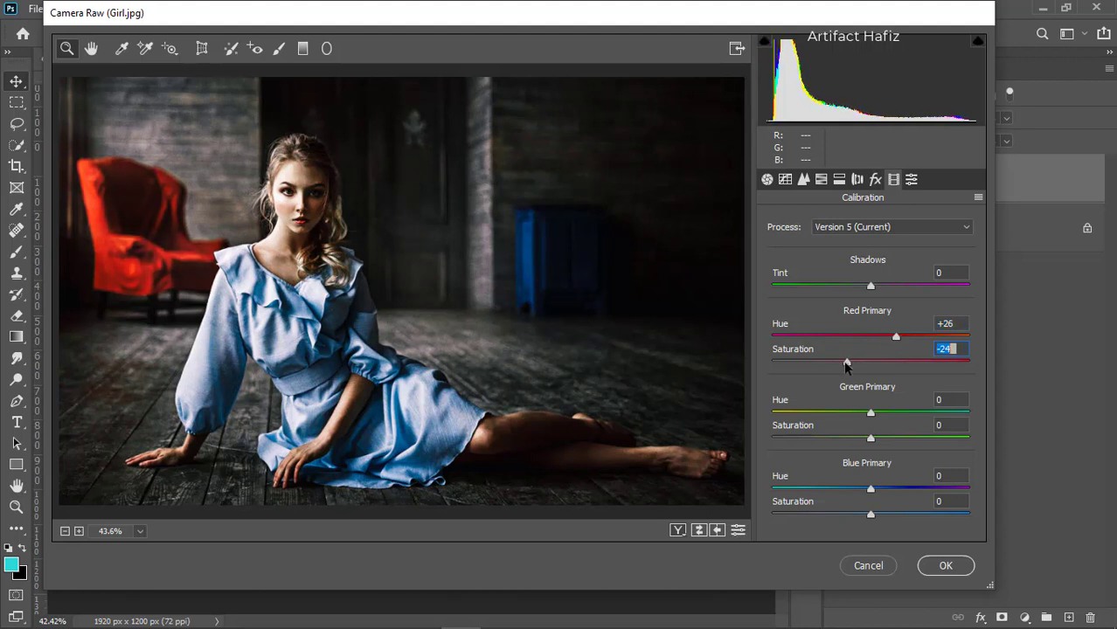
pyautogui.moveTo(869, 414); pyautogui.dragTo(864, 450)
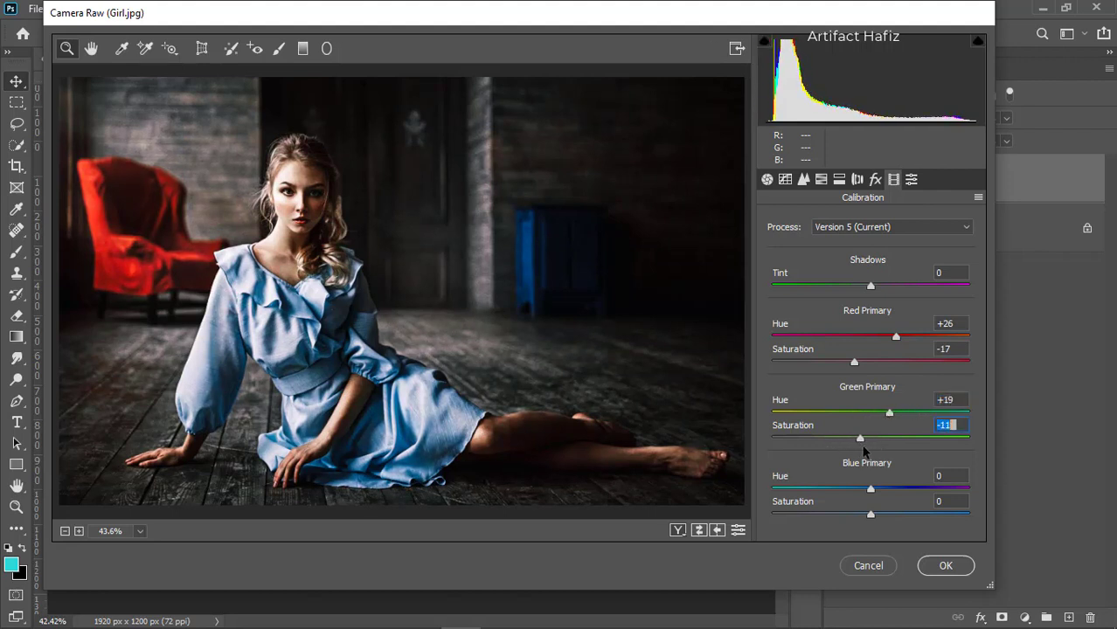
pyautogui.moveTo(870, 489); pyautogui.dragTo(892, 519)
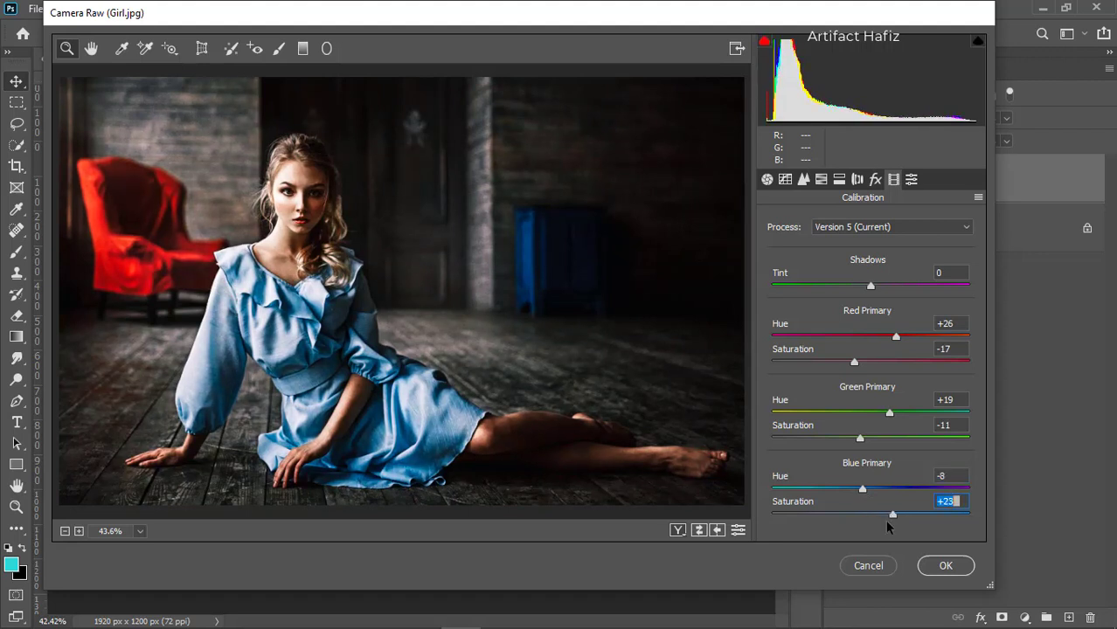
pyautogui.click(946, 566)
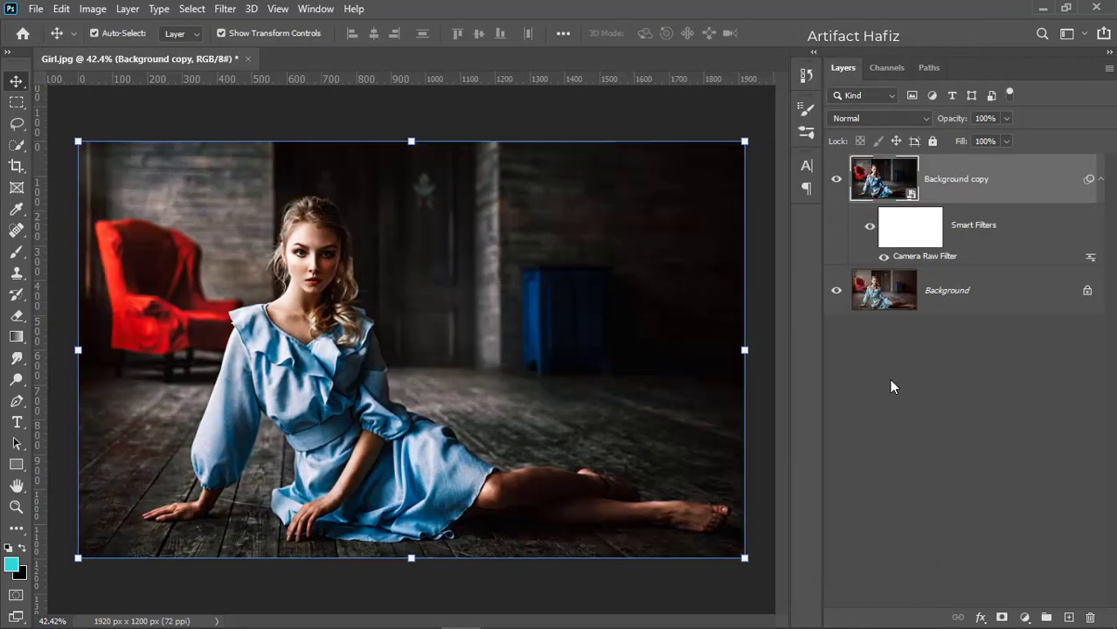
pyautogui.click(836, 179)
pyautogui.click(836, 180)
# - Add a Color Lookup adjustment layer using the Fuji F125 Kodak 2395 (by Adobe).cube LUT and lower its opacity to 11%
pyautogui.click(1024, 618)
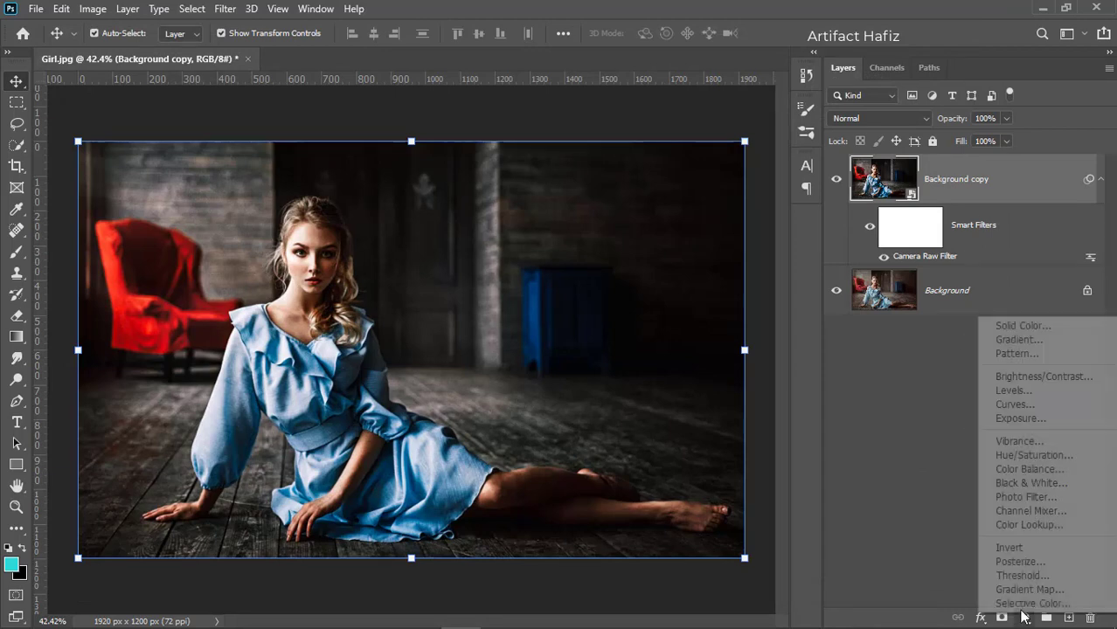
pyautogui.click(1026, 526)
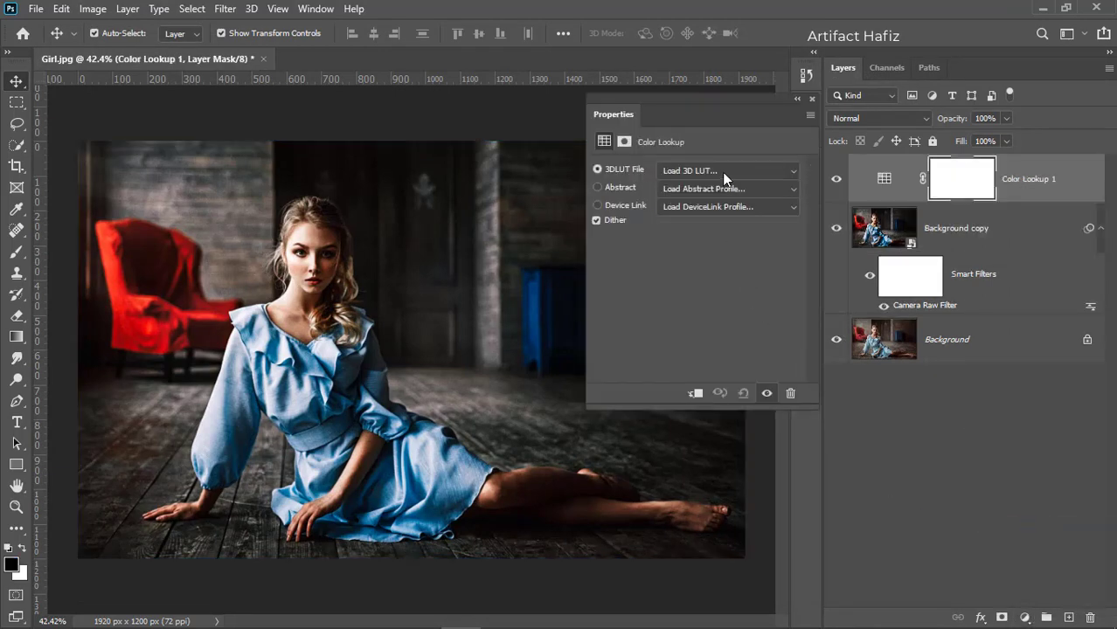
pyautogui.click(722, 172)
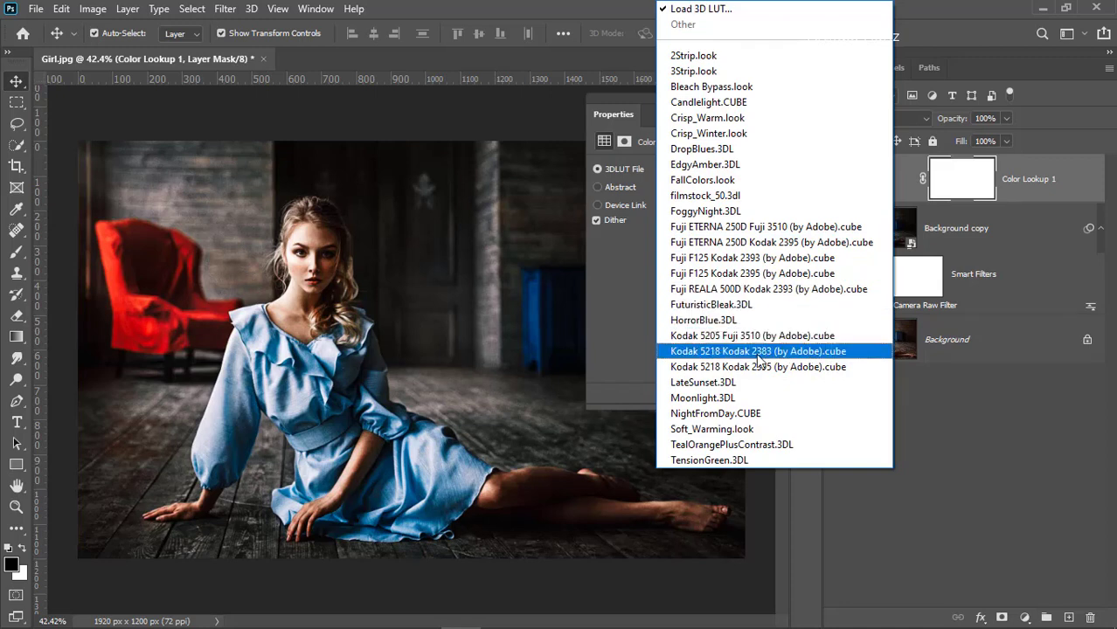
pyautogui.click(753, 272)
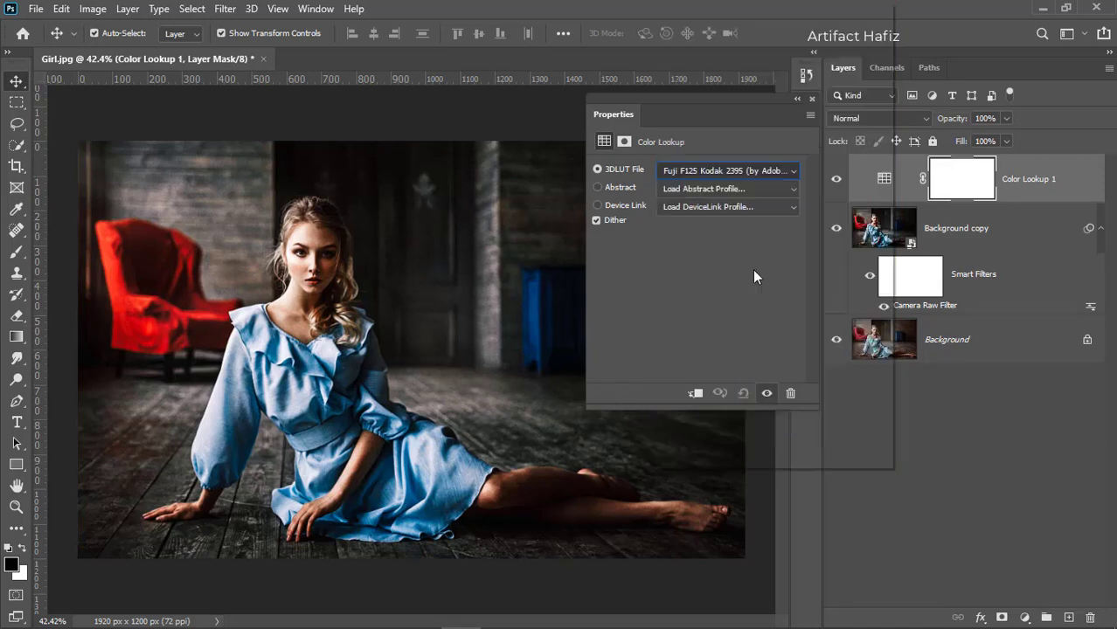
pyautogui.click(811, 101)
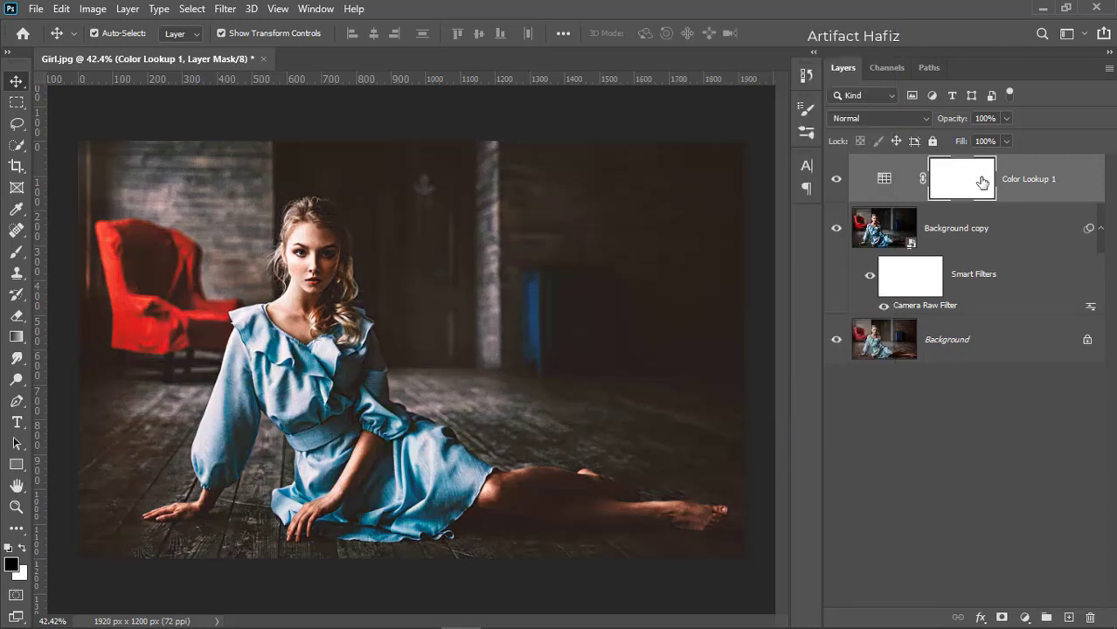
pyautogui.click(1006, 141)
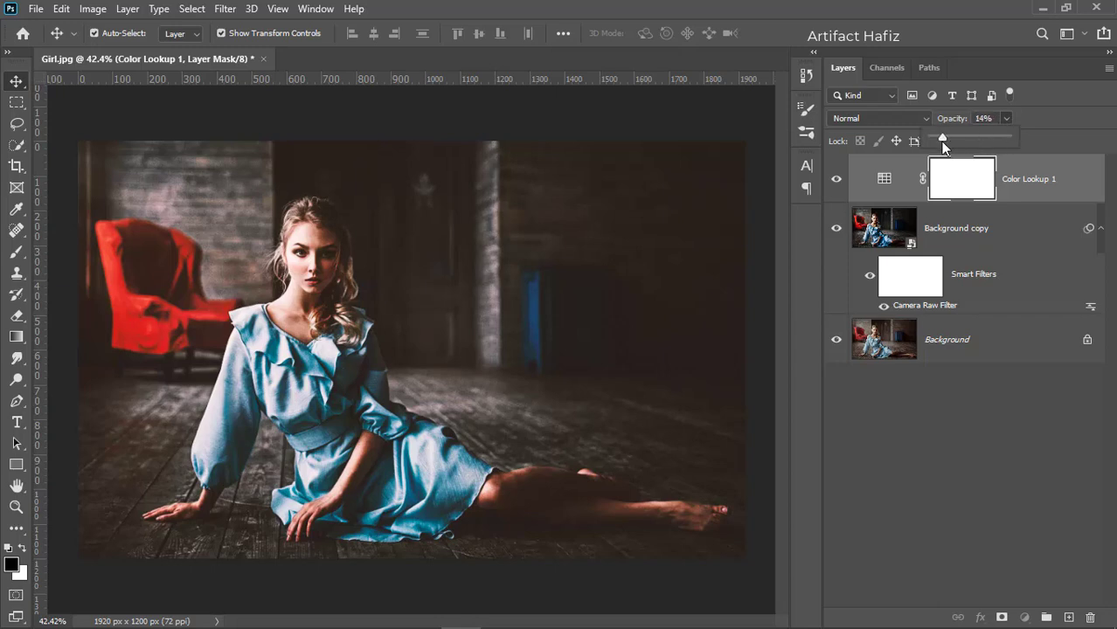
pyautogui.moveTo(942, 146); pyautogui.dragTo(941, 146)
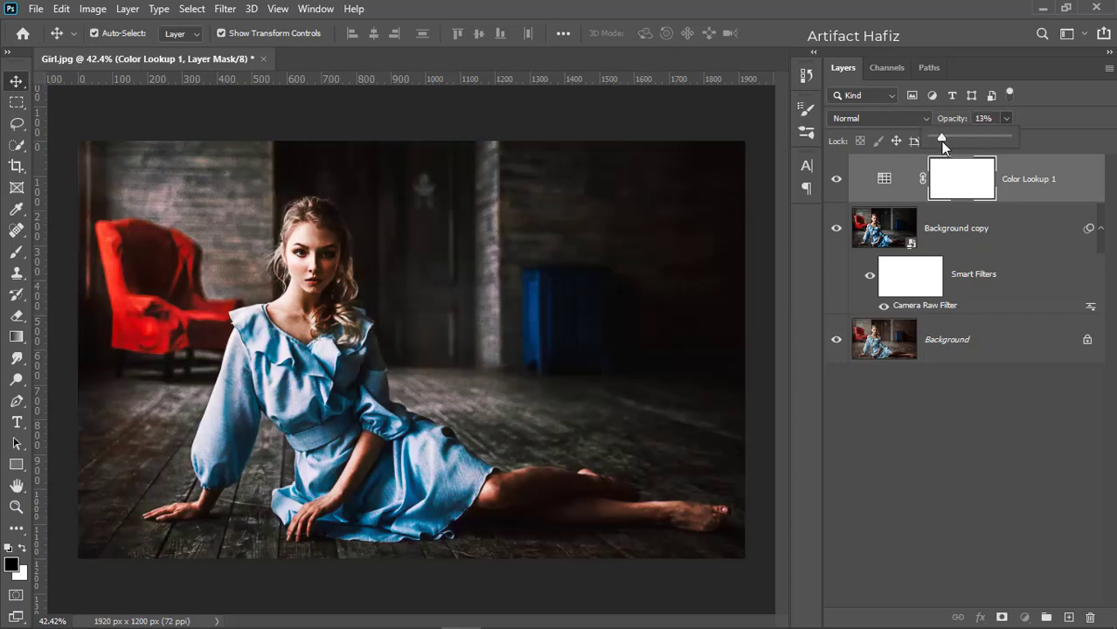
pyautogui.click(1040, 187)
# - Add a second Color Lookup adjustment layer using the FoggyNight.3DL LUT and lower its opacity to 14%
pyautogui.click(1024, 615)
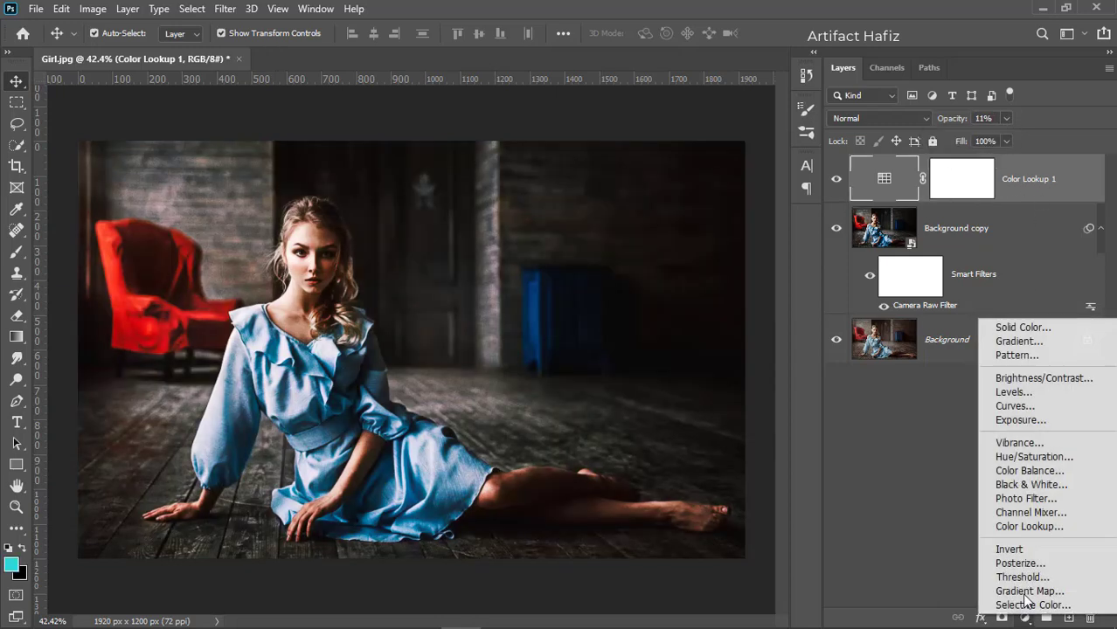
pyautogui.click(1025, 526)
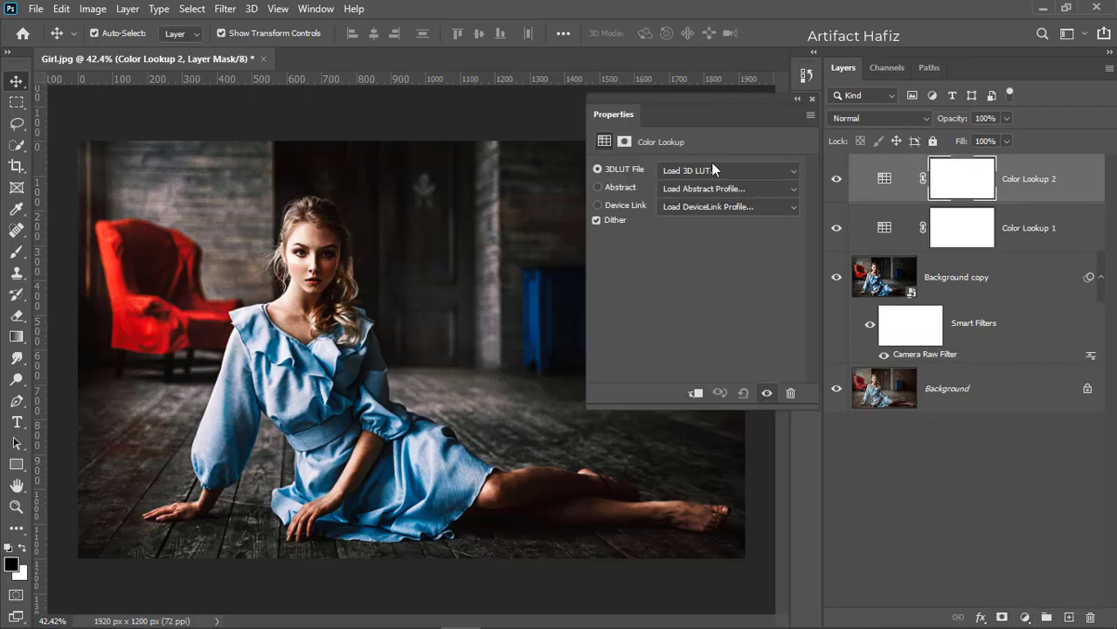
pyautogui.click(712, 170)
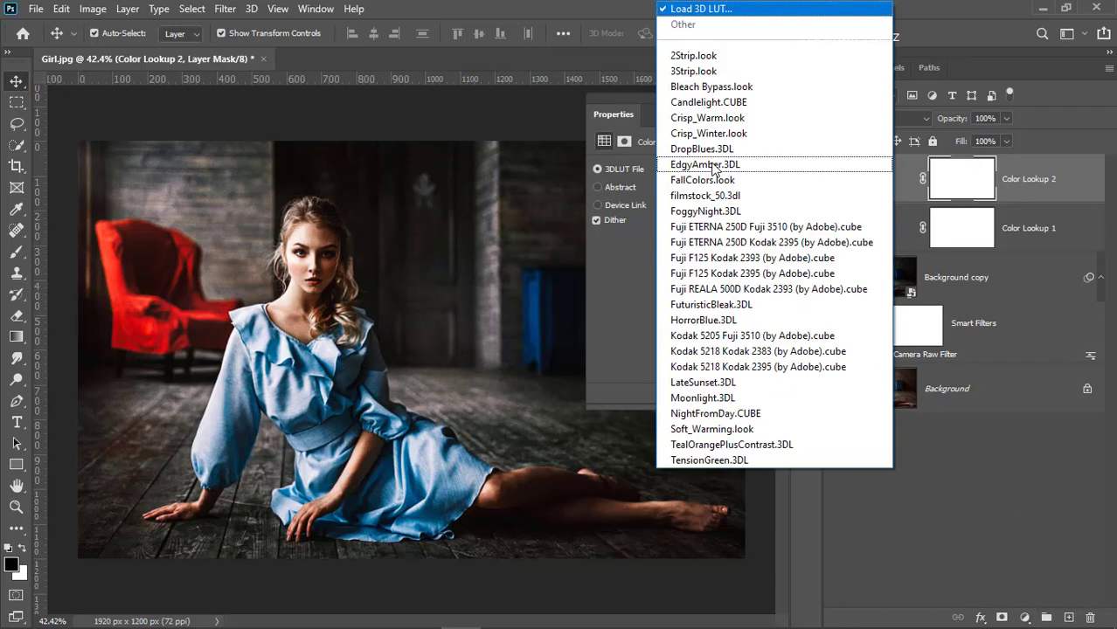
pyautogui.click(706, 212)
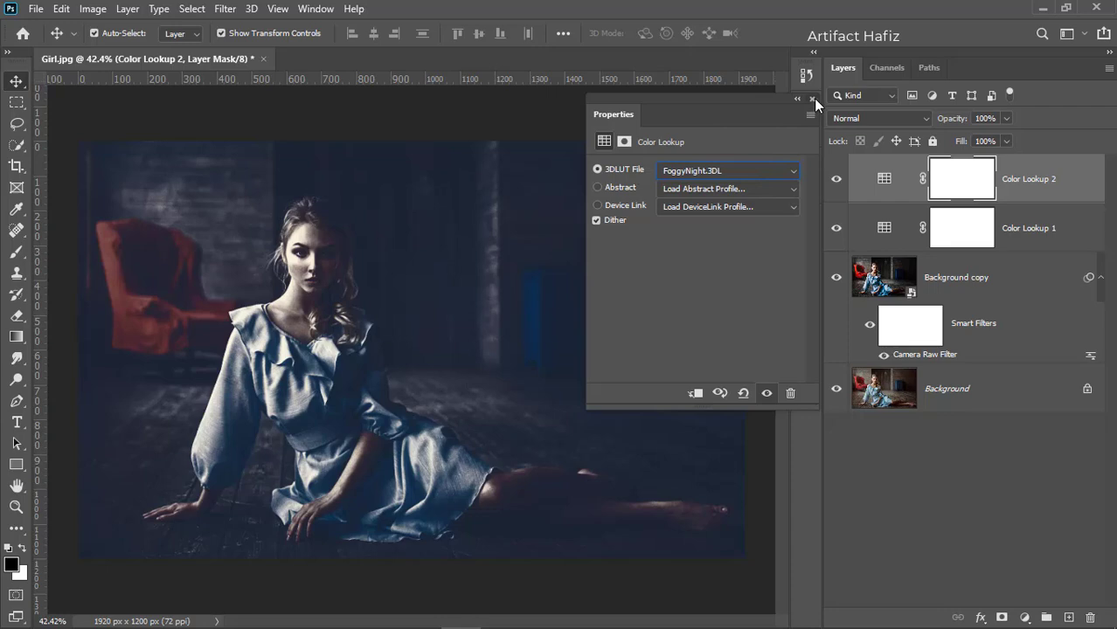
pyautogui.click(813, 99)
pyautogui.click(1032, 182)
pyautogui.click(1006, 118)
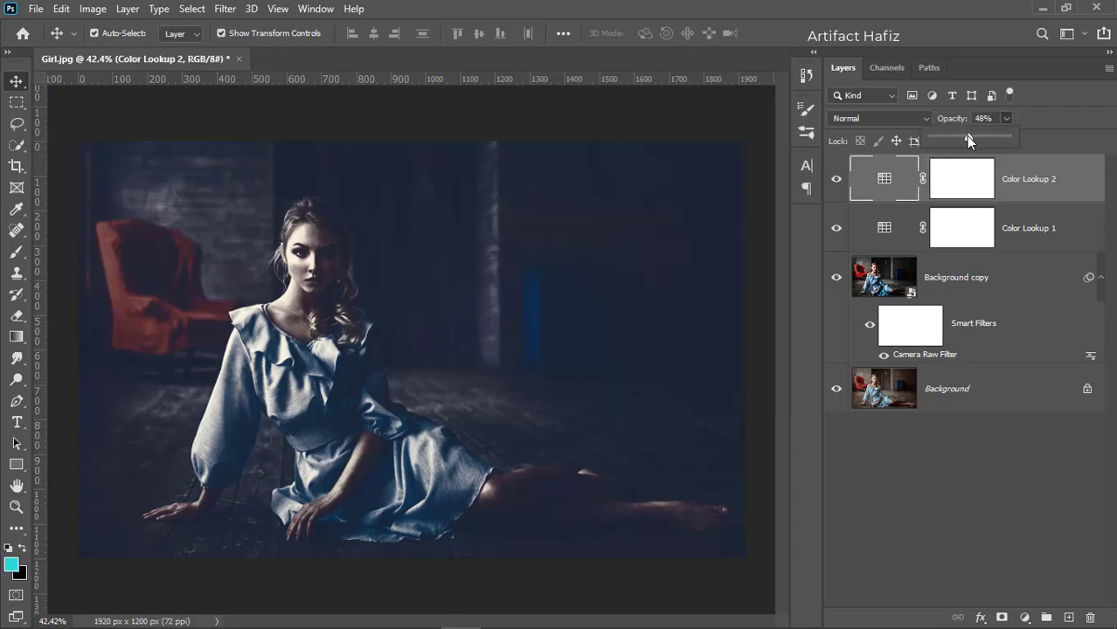
pyautogui.moveTo(968, 138); pyautogui.dragTo(942, 140)
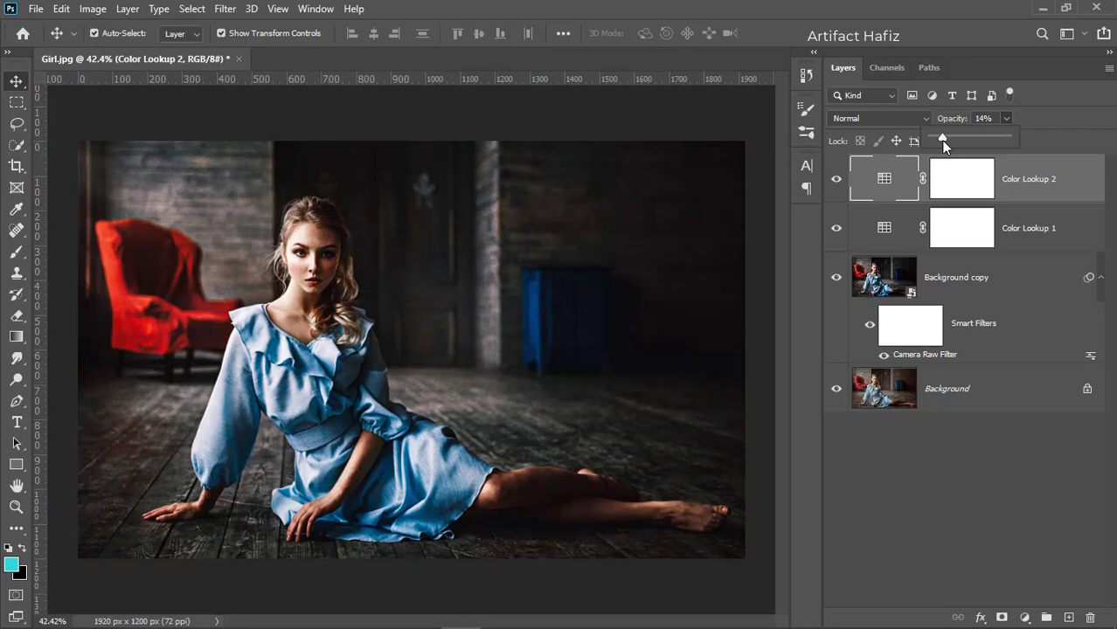
pyautogui.click(1060, 189)
# - Add a Curves adjustment layer above the color lookups and slightly raise the midpoint of its RGB curve
pyautogui.click(1023, 616)
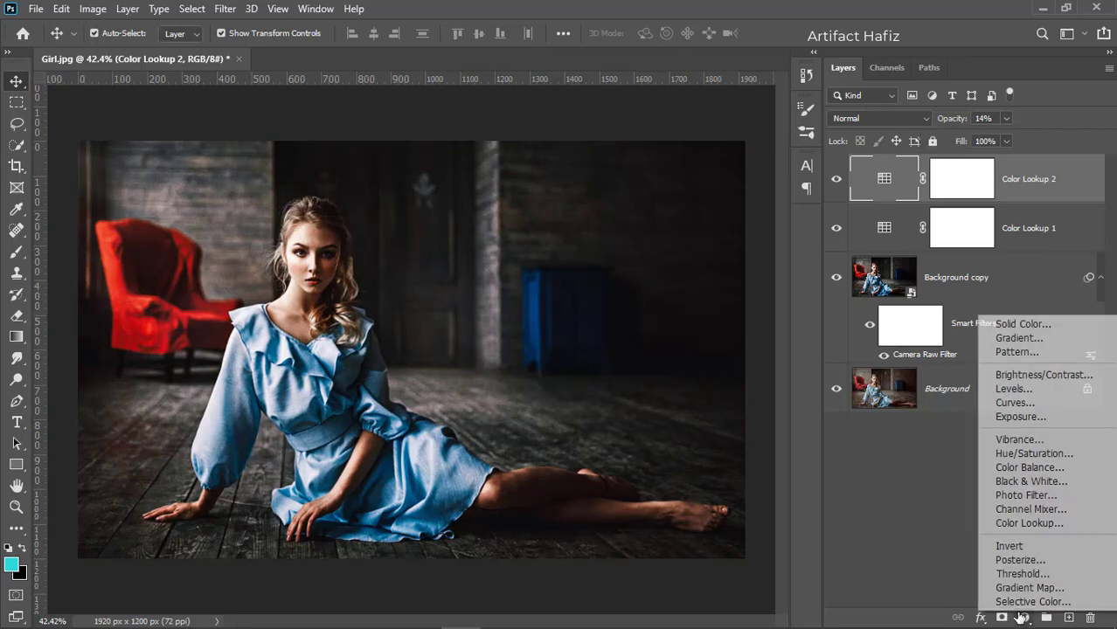
pyautogui.click(1016, 403)
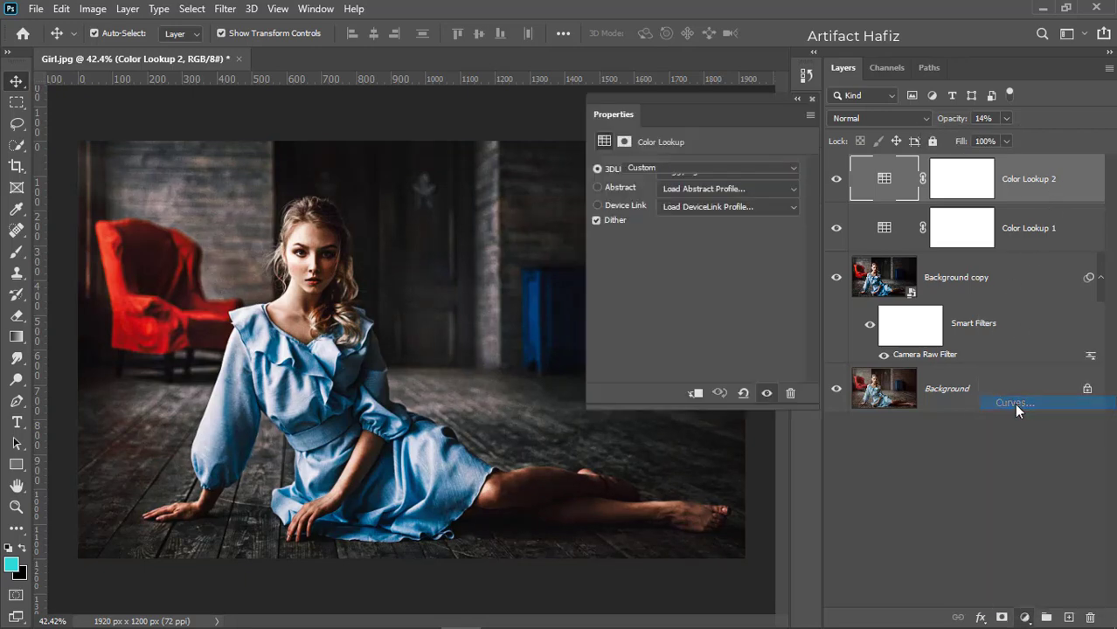
pyautogui.moveTo(711, 290); pyautogui.dragTo(708, 285)
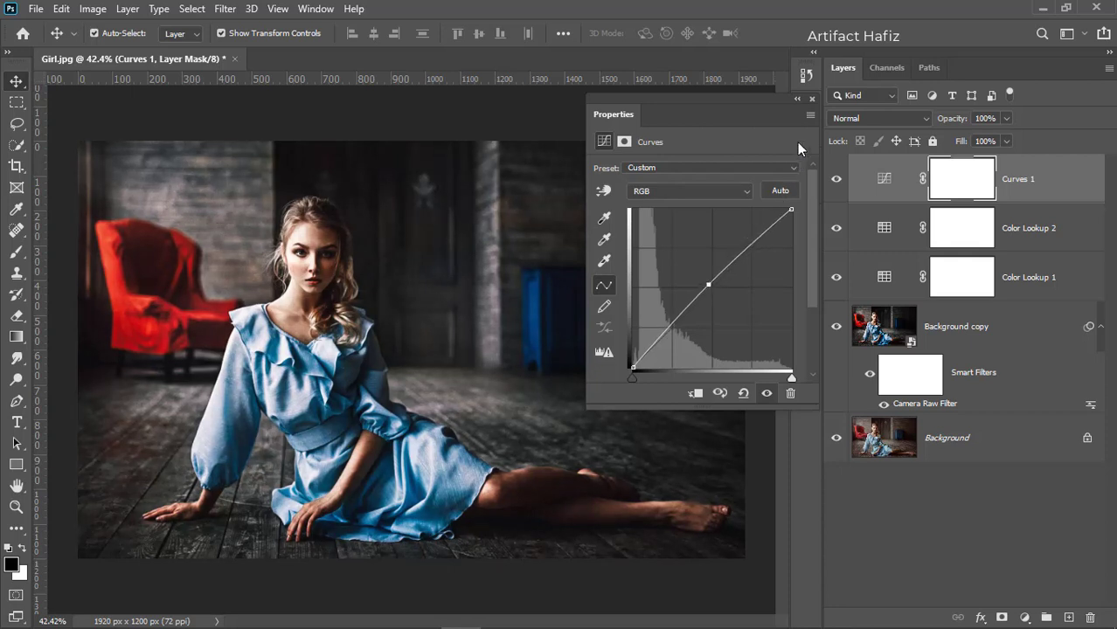
pyautogui.click(811, 99)
pyautogui.hotkey('ctrl', '2')
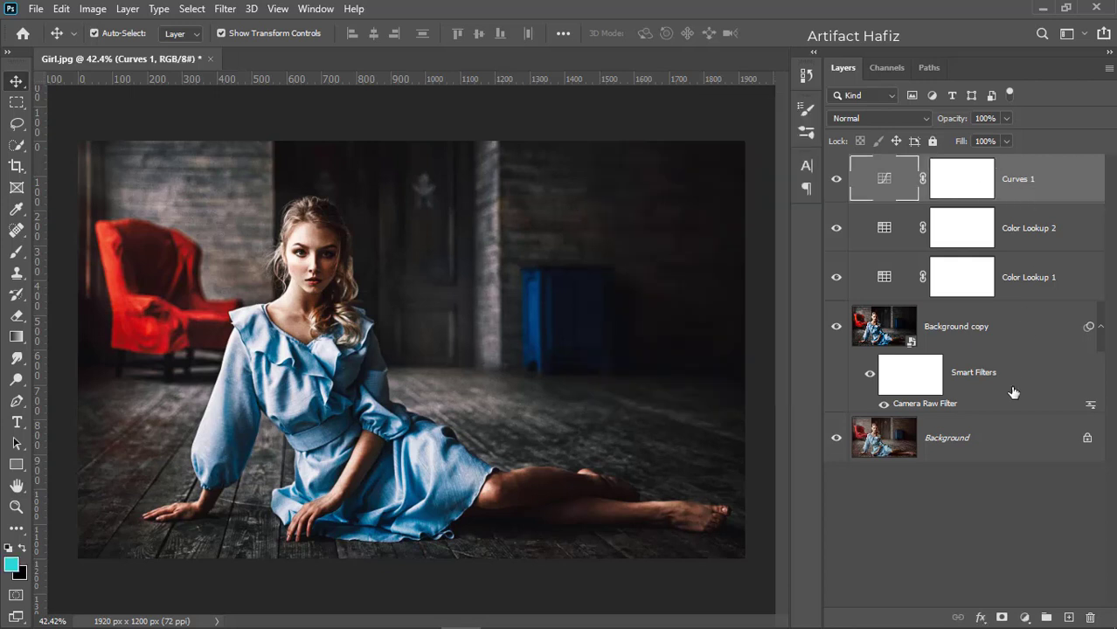
# - Add a Levels adjustment layer on top and set its white input level to 248
pyautogui.click(1024, 618)
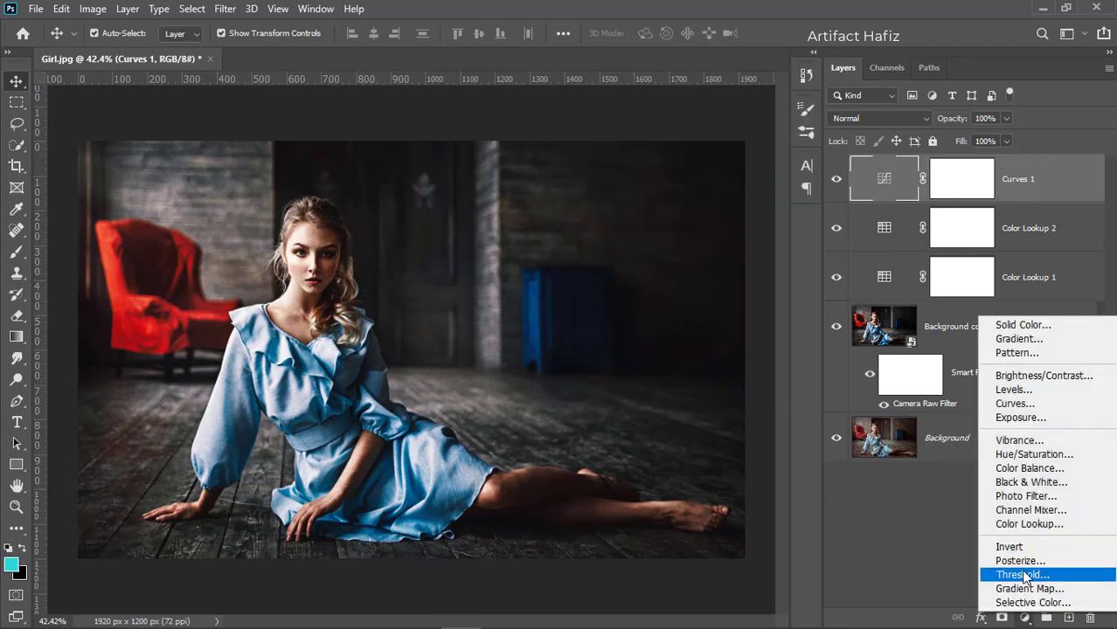
pyautogui.click(1014, 394)
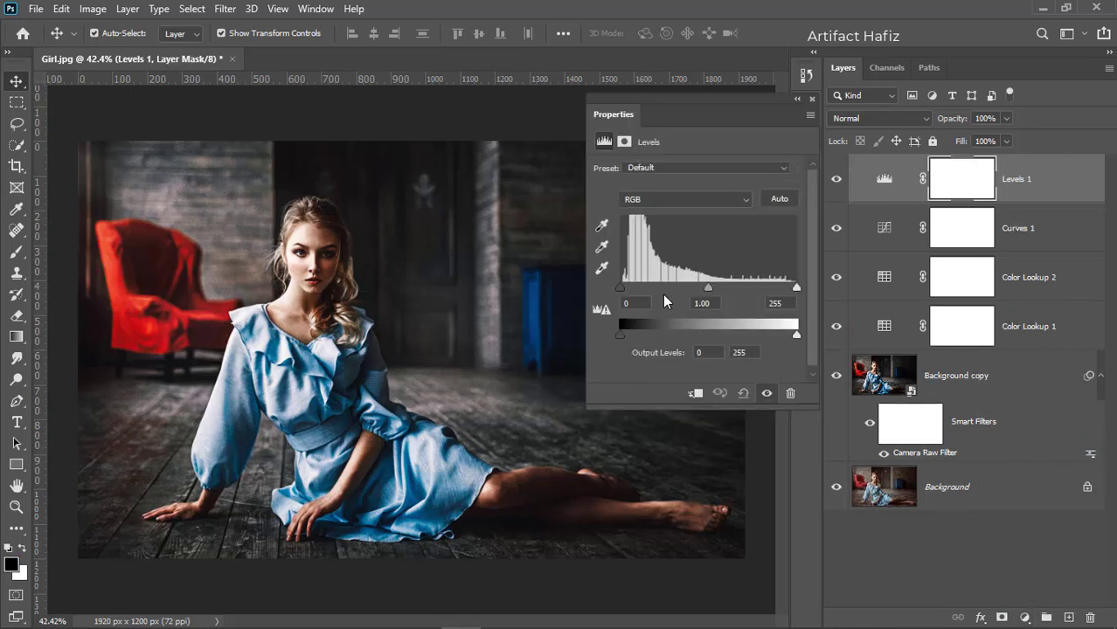
pyautogui.moveTo(797, 292); pyautogui.dragTo(791, 291)
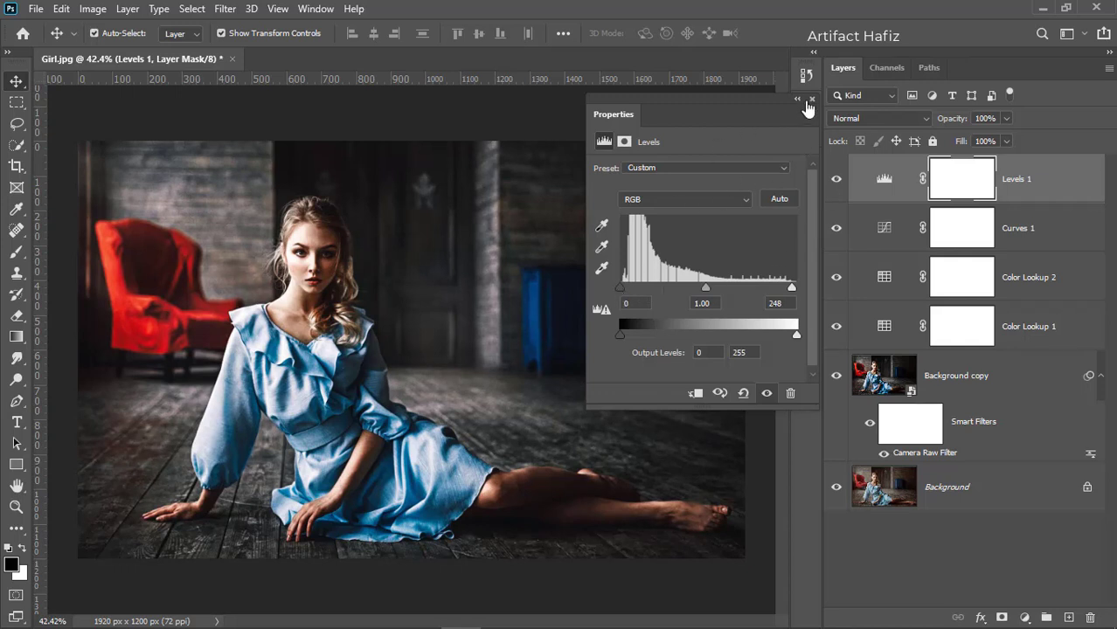
pyautogui.click(1030, 187)
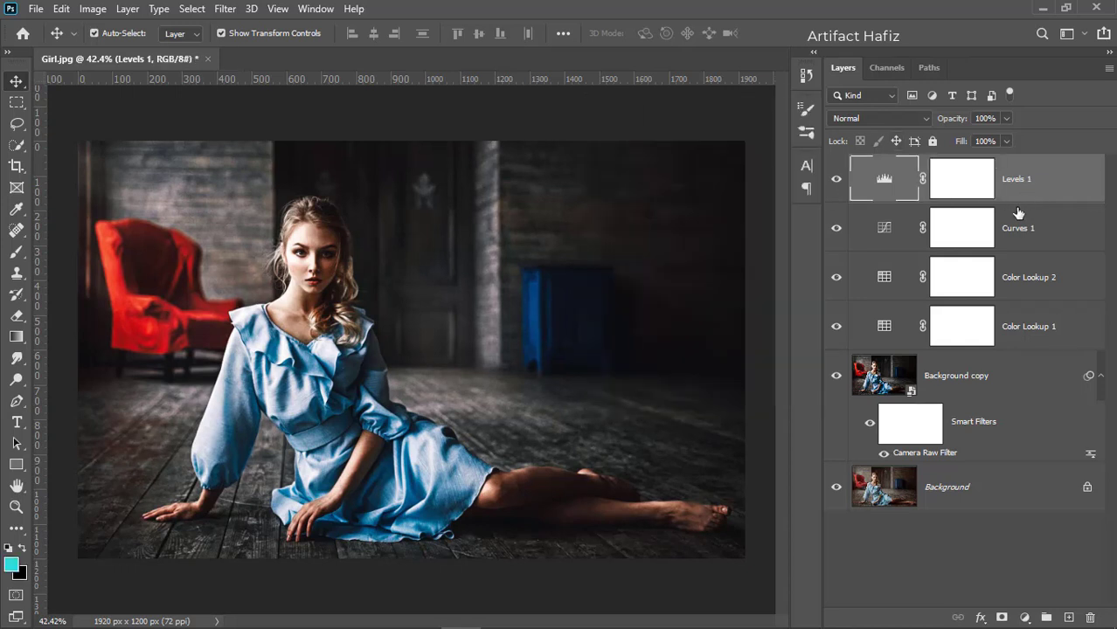
# - Stamp all visible layers into a new top layer and convert it for smart filters
pyautogui.hotkey('ctrl', 'alt', 'shift', 'e')
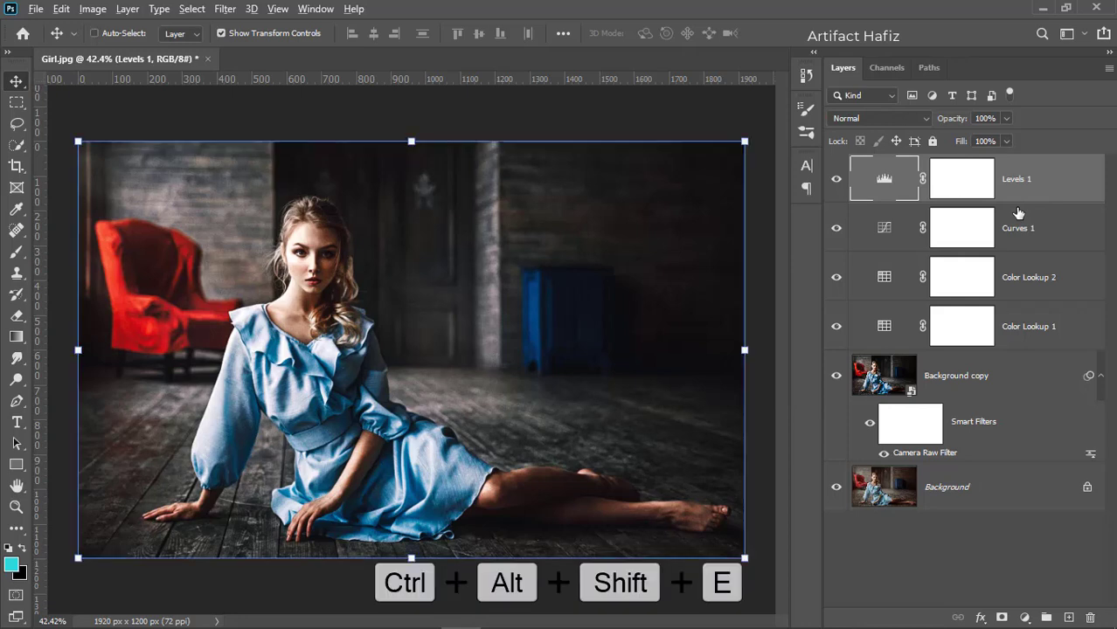
pyautogui.click(225, 9)
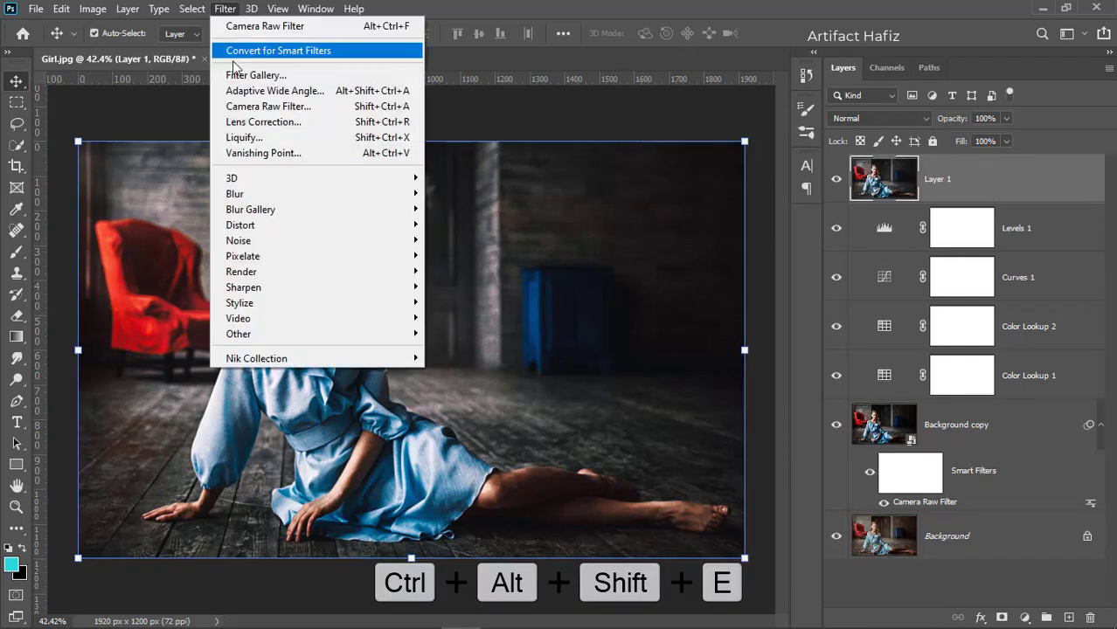
pyautogui.click(263, 48)
pyautogui.click(530, 253)
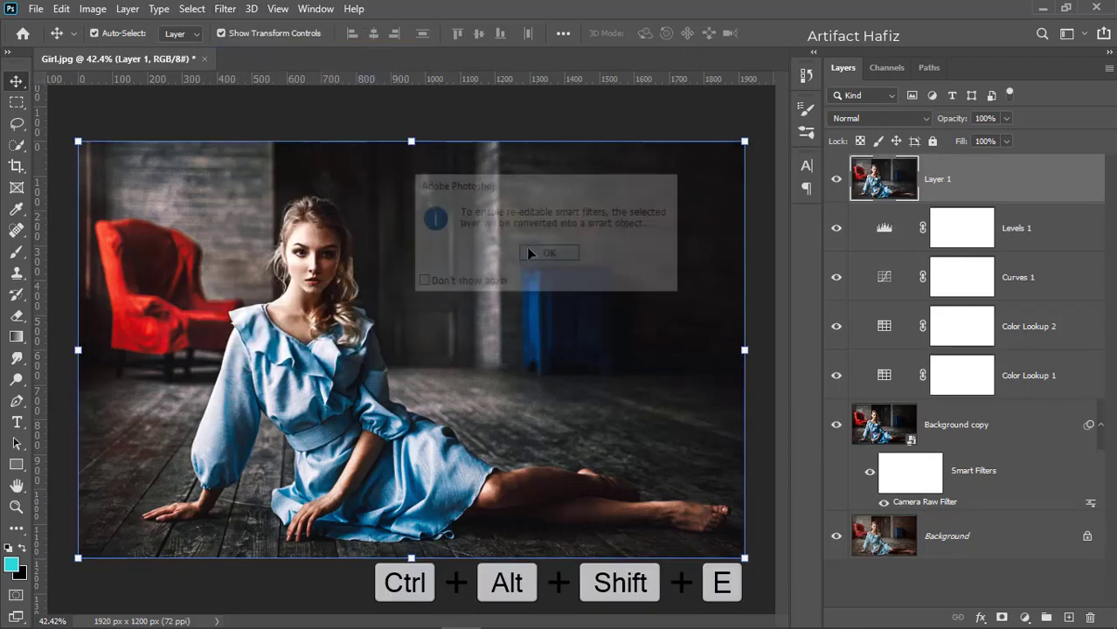
# - Open the Camera Raw filter on the merged layer and set Highlights to -33, Whites to +8 and Exposure to +0.10
pyautogui.click(225, 9)
pyautogui.click(249, 106)
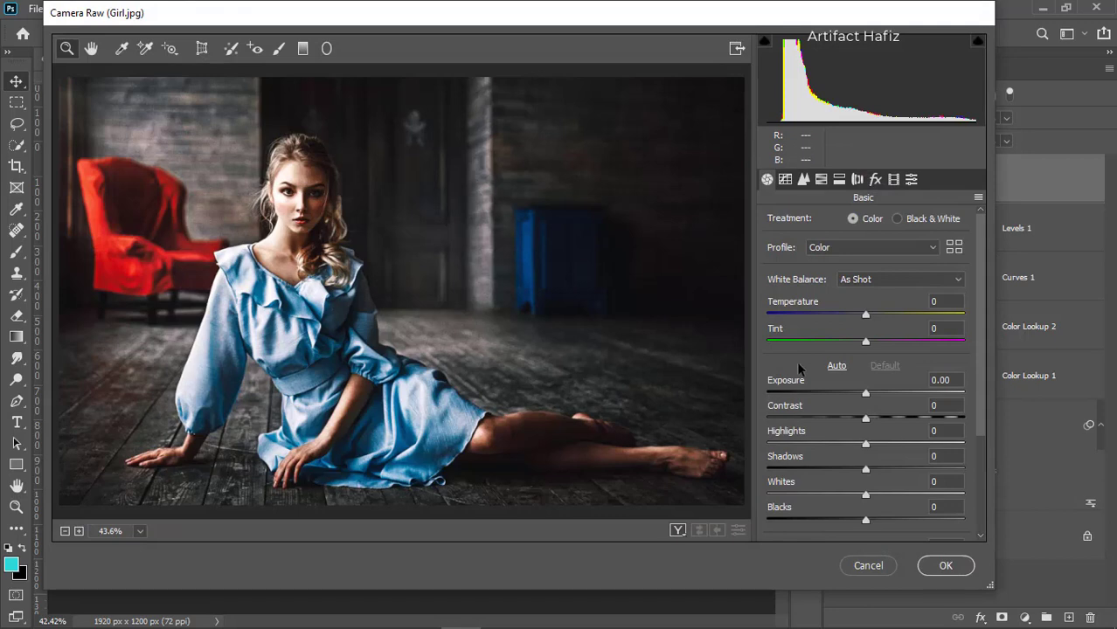
pyautogui.moveTo(865, 444); pyautogui.dragTo(832, 453)
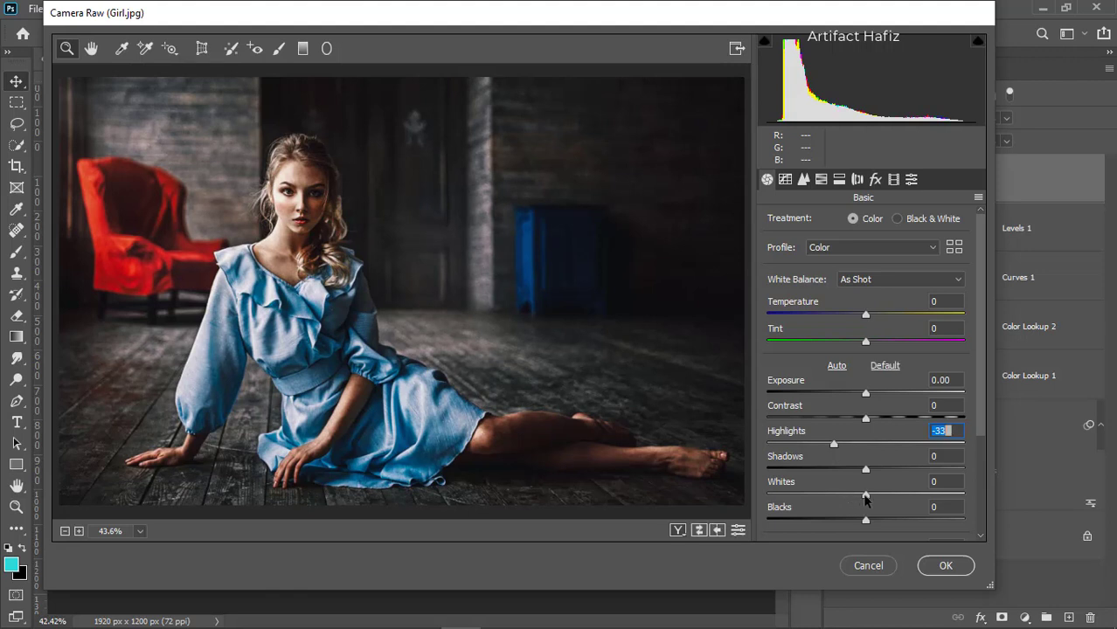
pyautogui.moveTo(865, 495)
pyautogui.mouseDown()
pyautogui.moveTo(892, 497)
pyautogui.moveTo(866, 496)
pyautogui.mouseUp()
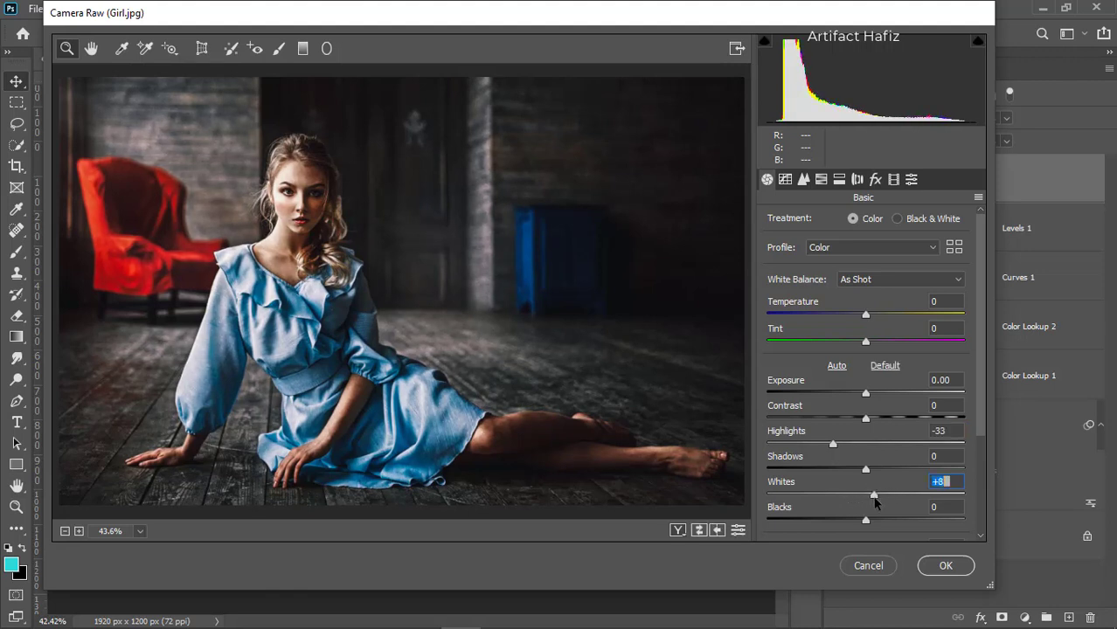
pyautogui.scroll(-1, 890, 441)
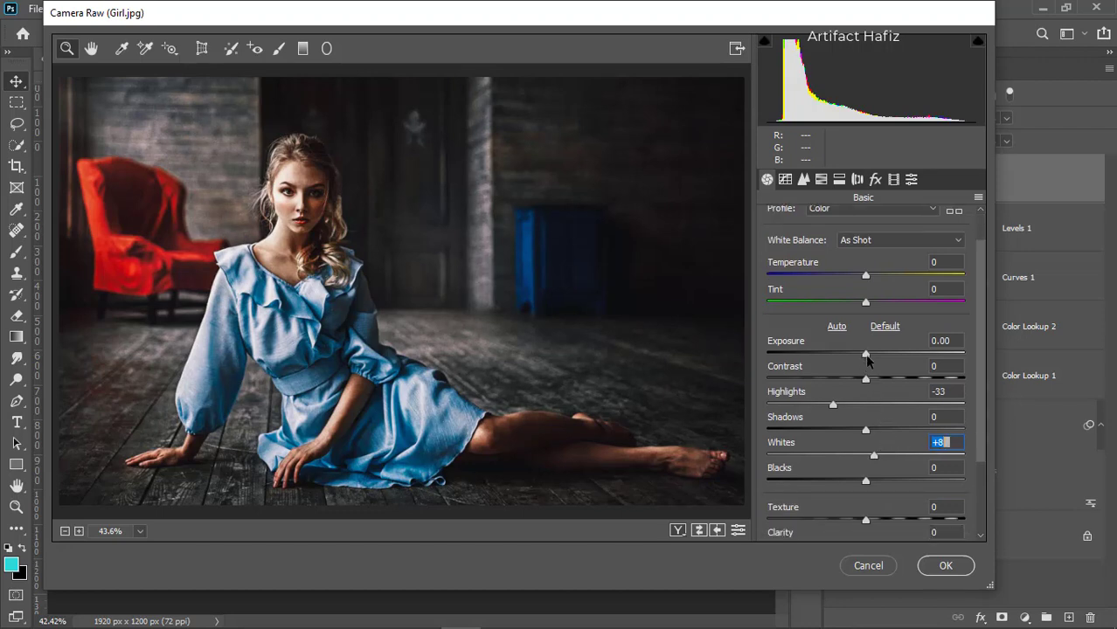
pyautogui.moveTo(866, 356); pyautogui.dragTo(868, 355)
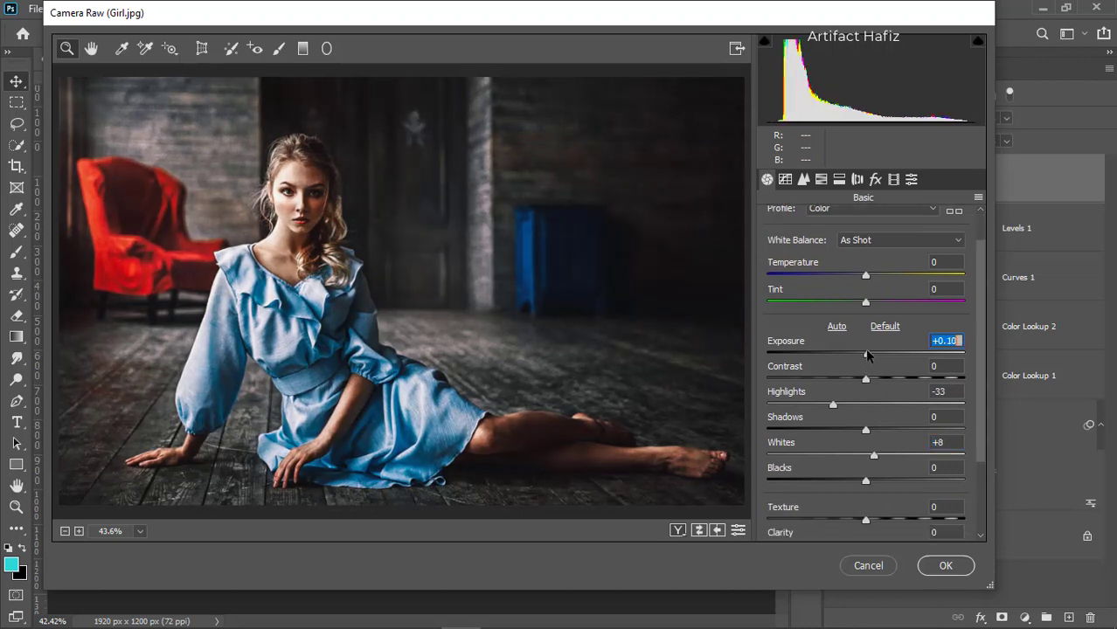
pyautogui.scroll(-2, 891, 427)
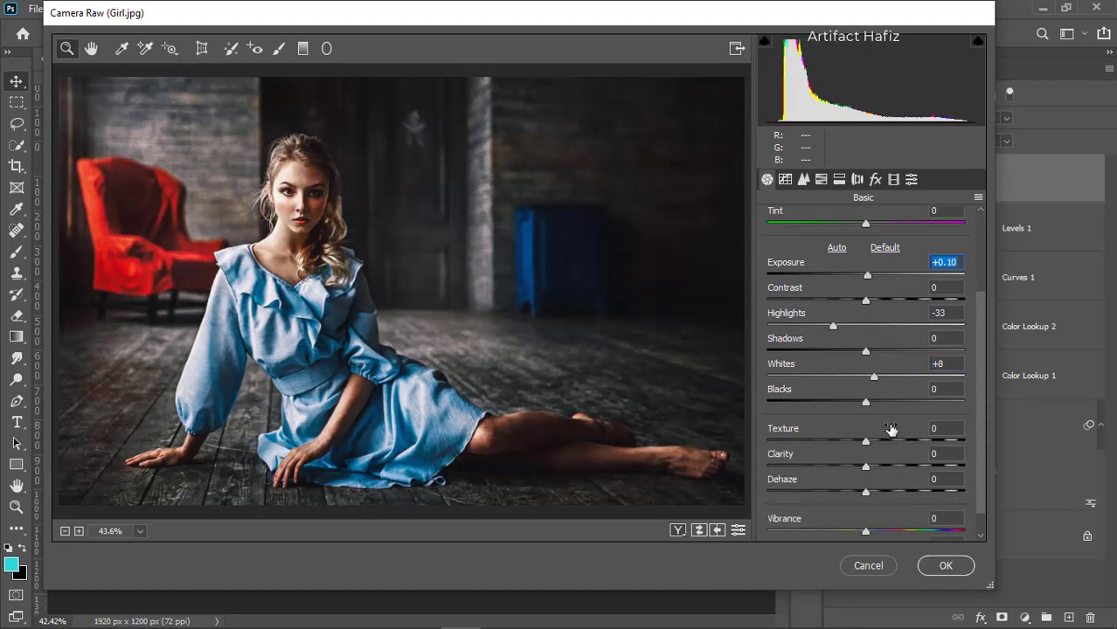
# - On the RGB point tone curve, raise the black point to output 21, add a point at input 65, output 74, and apply the filter
pyautogui.click(785, 181)
pyautogui.moveTo(760, 508); pyautogui.dragTo(745, 490)
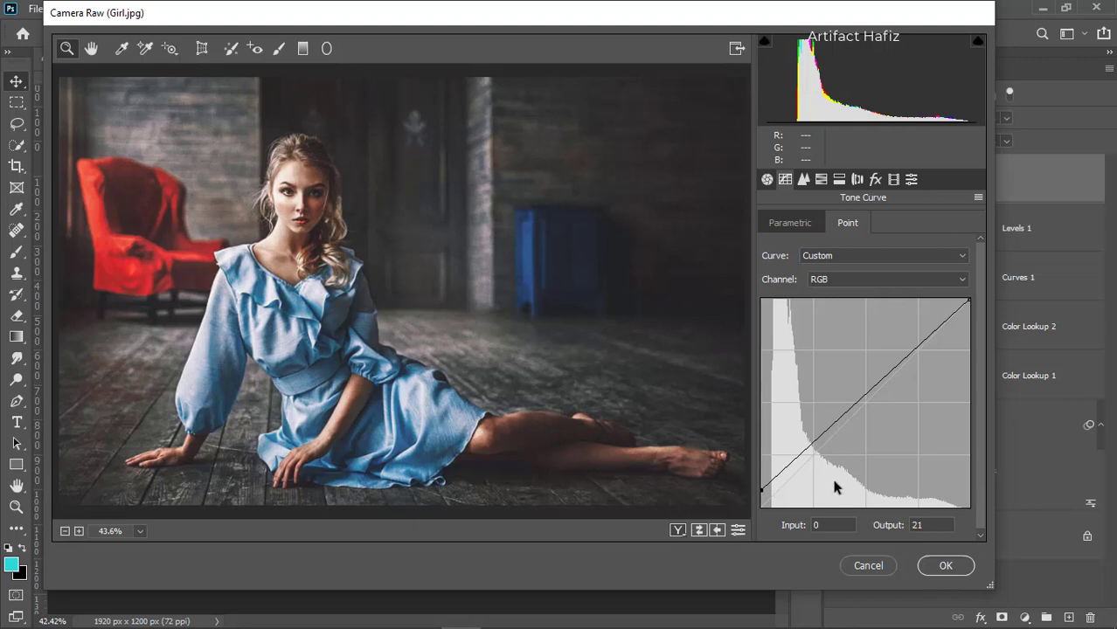
pyautogui.click(813, 450)
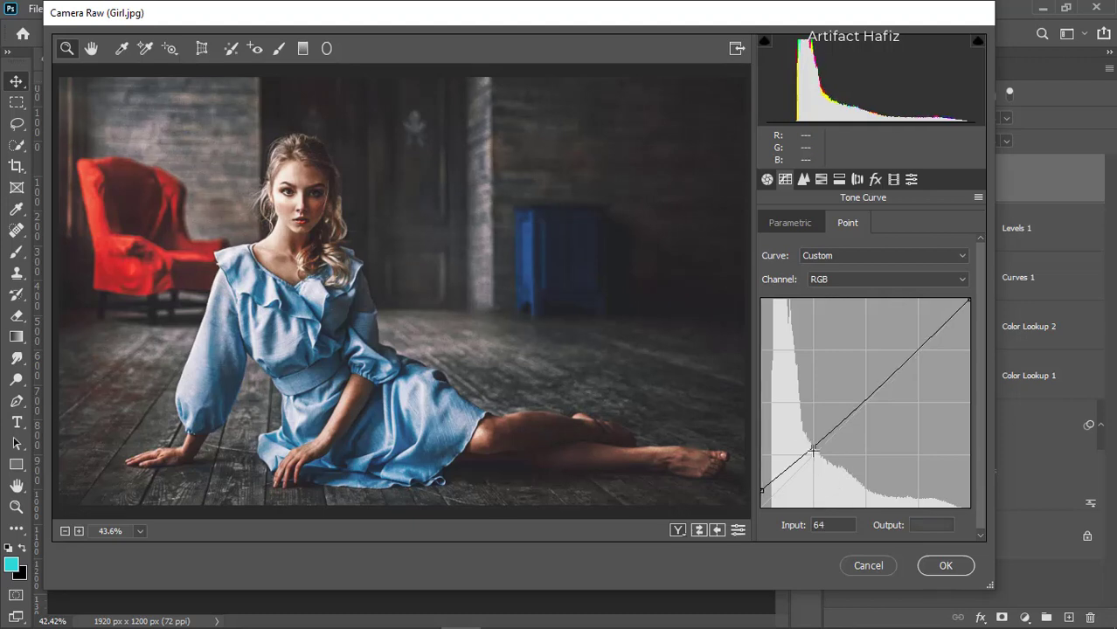
pyautogui.moveTo(813, 449); pyautogui.dragTo(813, 445)
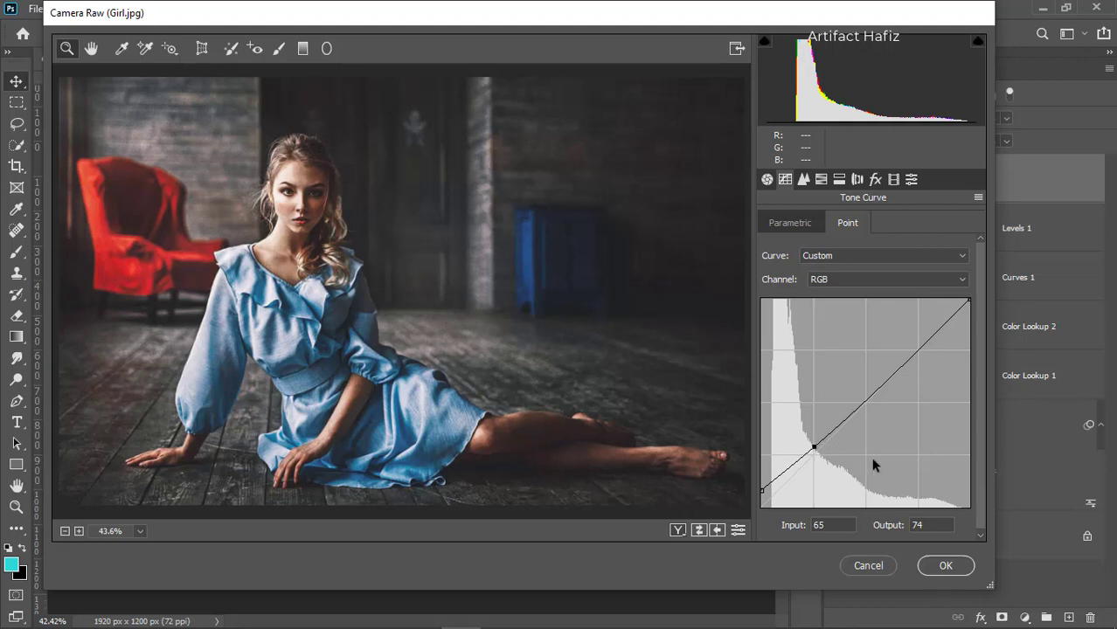
pyautogui.click(942, 564)
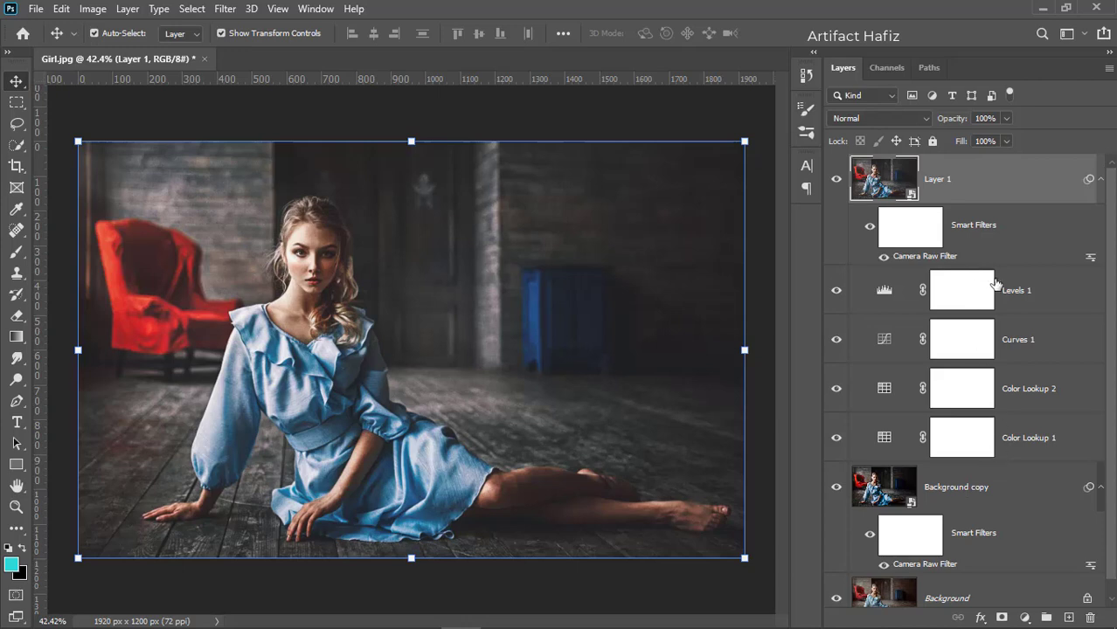
# - Stamp all visible layers into another new layer on top and convert it for smart filters
pyautogui.hotkey('ctrl', 'shift', 'alt', 'e')
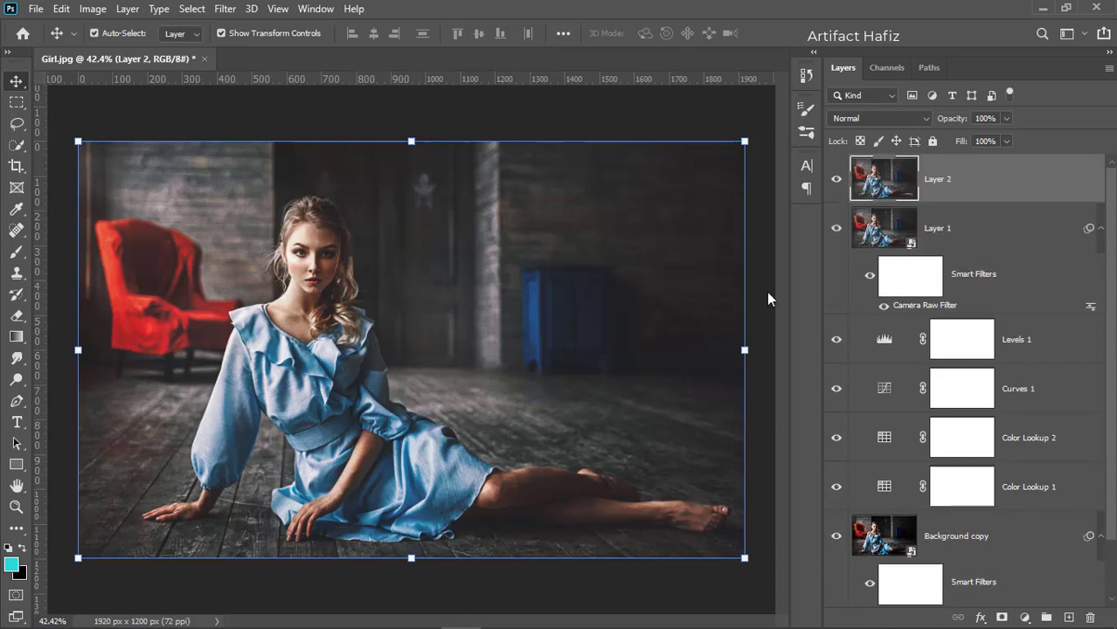
pyautogui.click(224, 9)
pyautogui.click(240, 50)
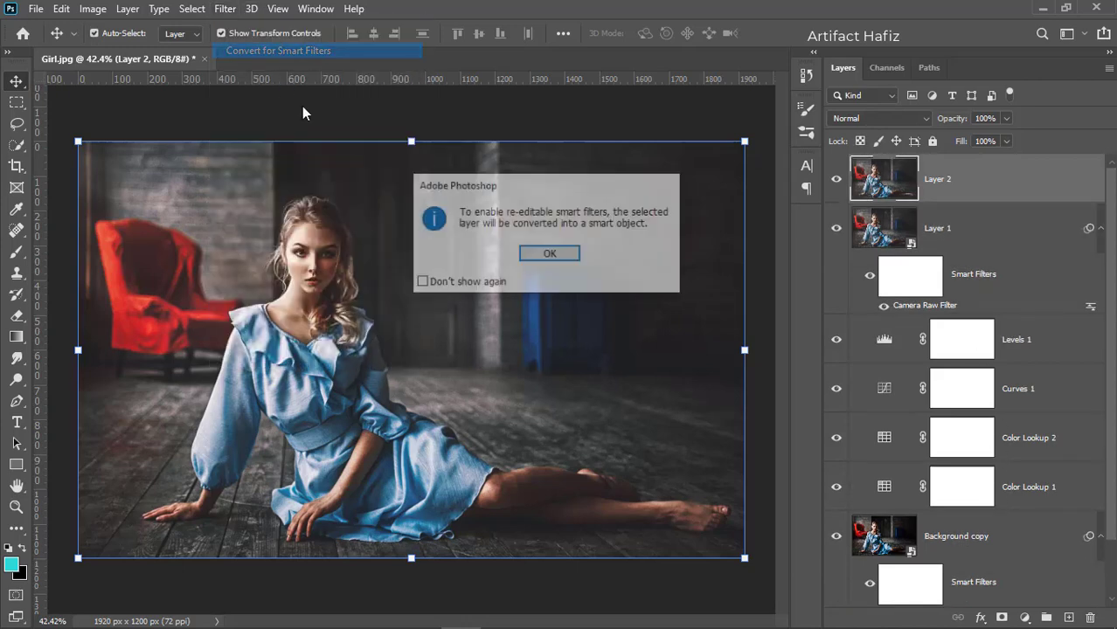
pyautogui.click(526, 253)
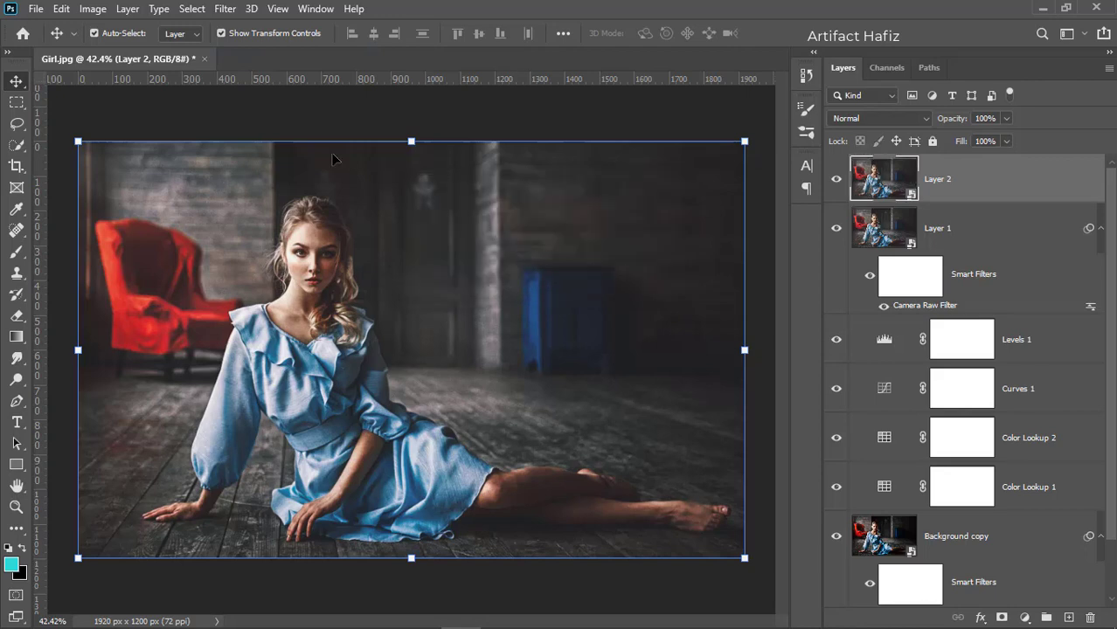
# - Apply the Camera Raw filter to the new top layer with Luminance noise reduction set to 100
pyautogui.click(229, 10)
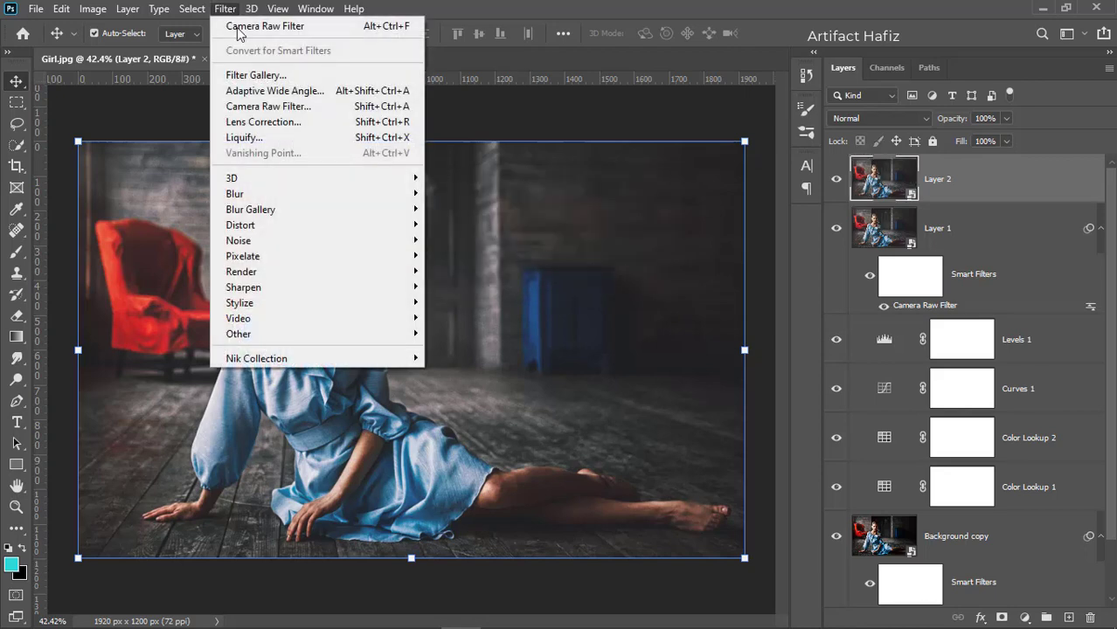
pyautogui.click(265, 107)
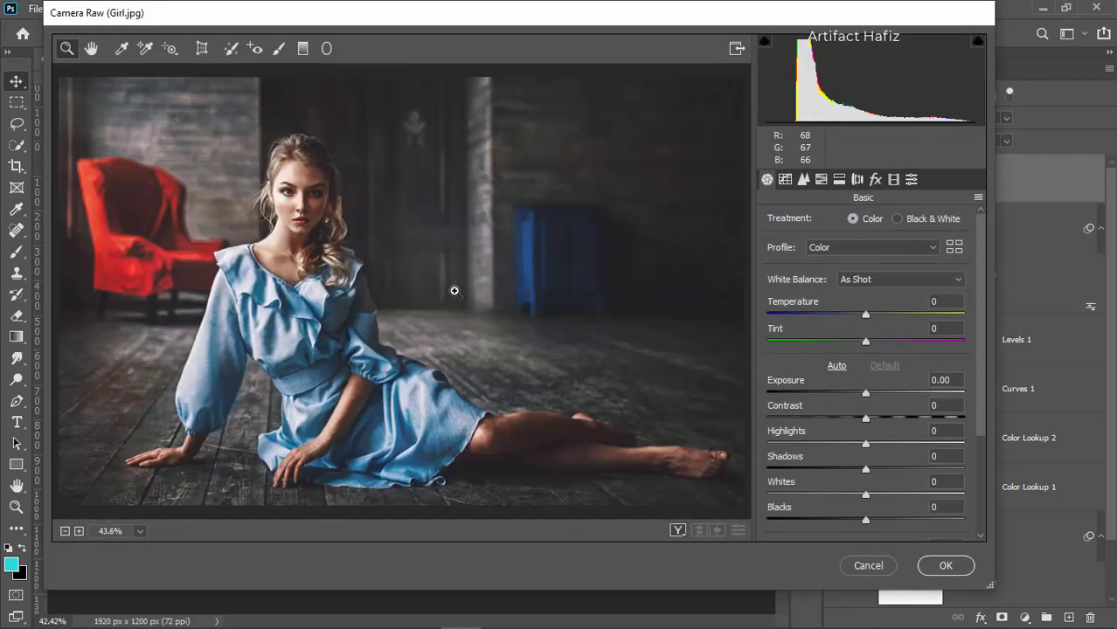
pyautogui.click(803, 179)
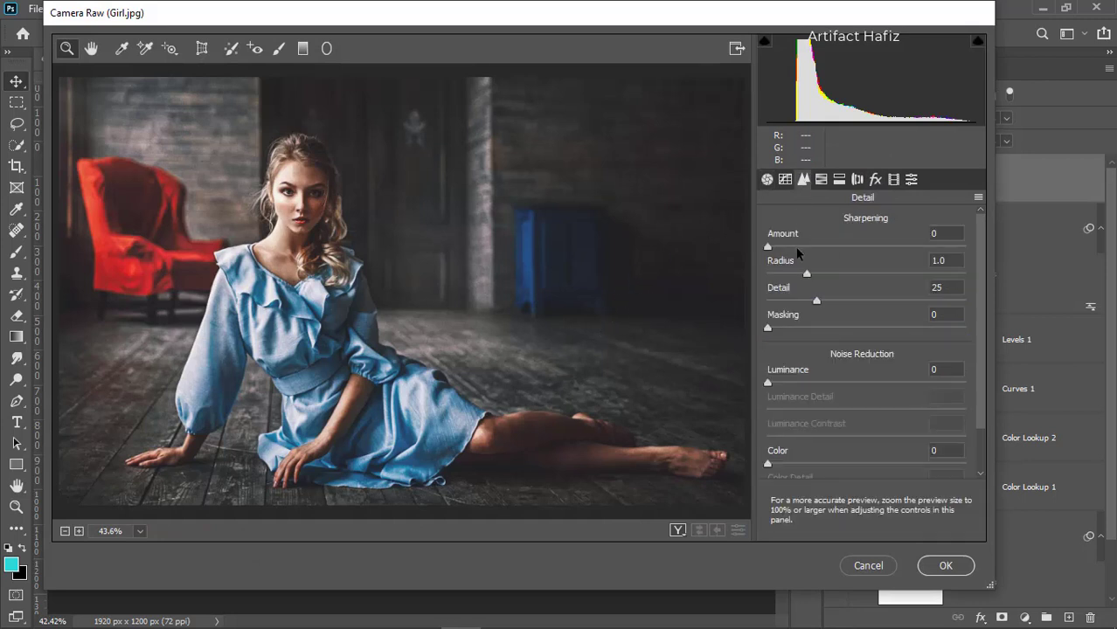
pyautogui.moveTo(767, 385); pyautogui.dragTo(1012, 385)
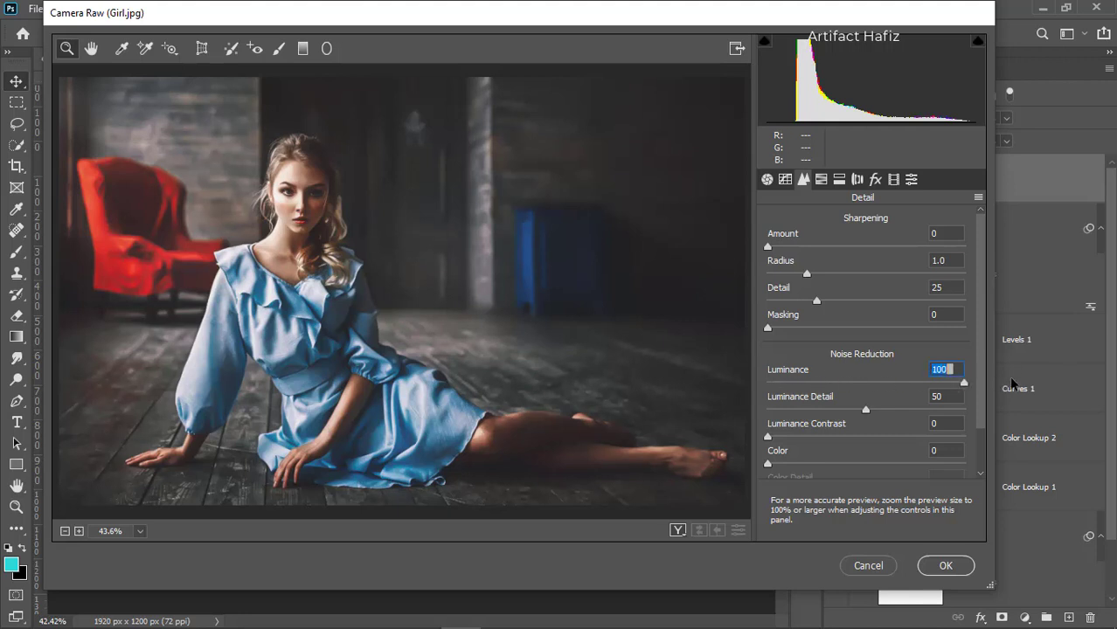
pyautogui.click(944, 566)
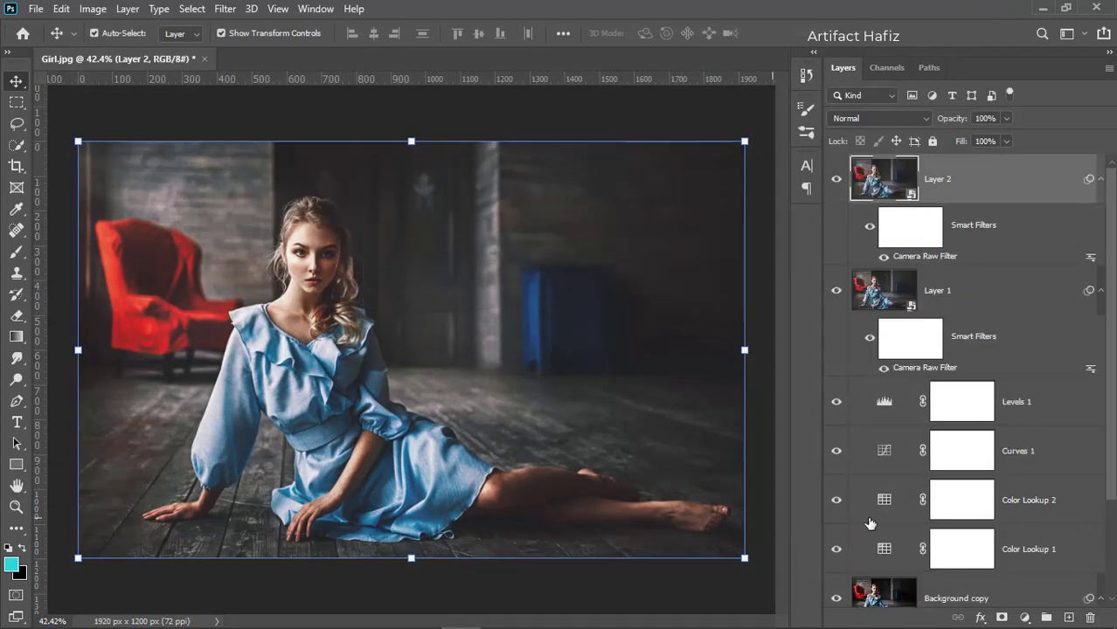
# - Add a layer mask to the noise-reduced top layer and paint the woman's whole figure black with a soft 175 px brush
pyautogui.click(1001, 618)
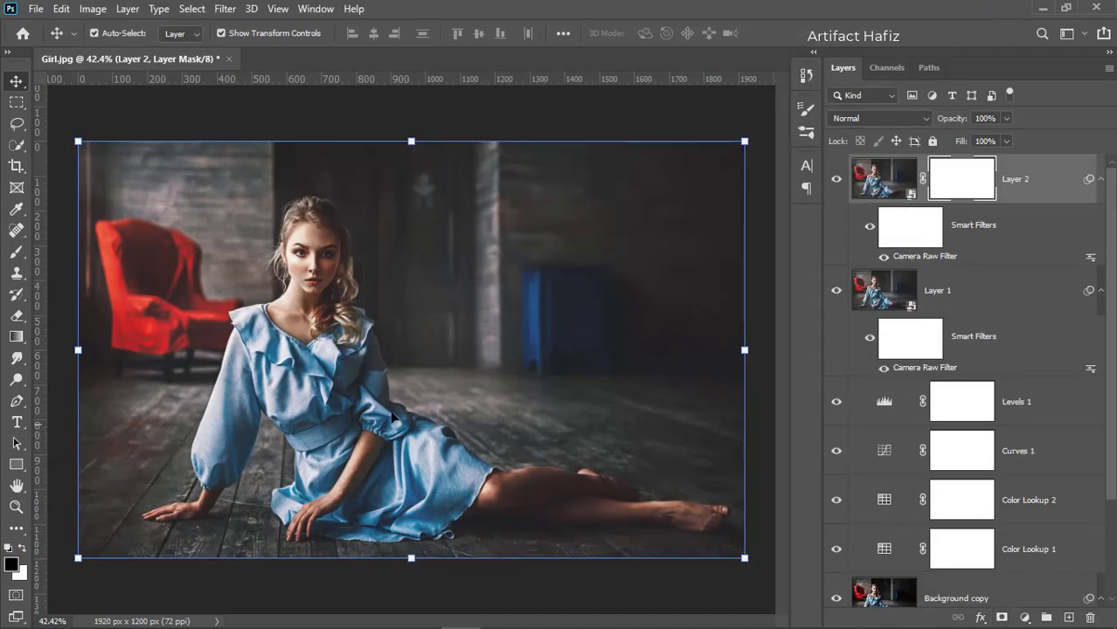
pyautogui.click(19, 256)
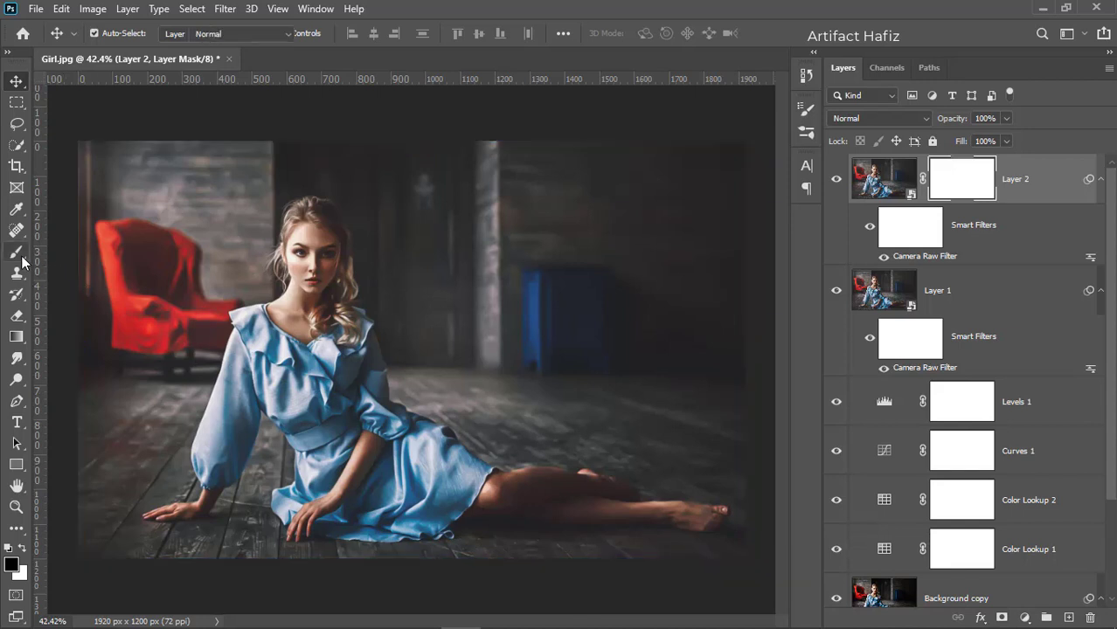
pyautogui.click(22, 549)
pyautogui.click(22, 550)
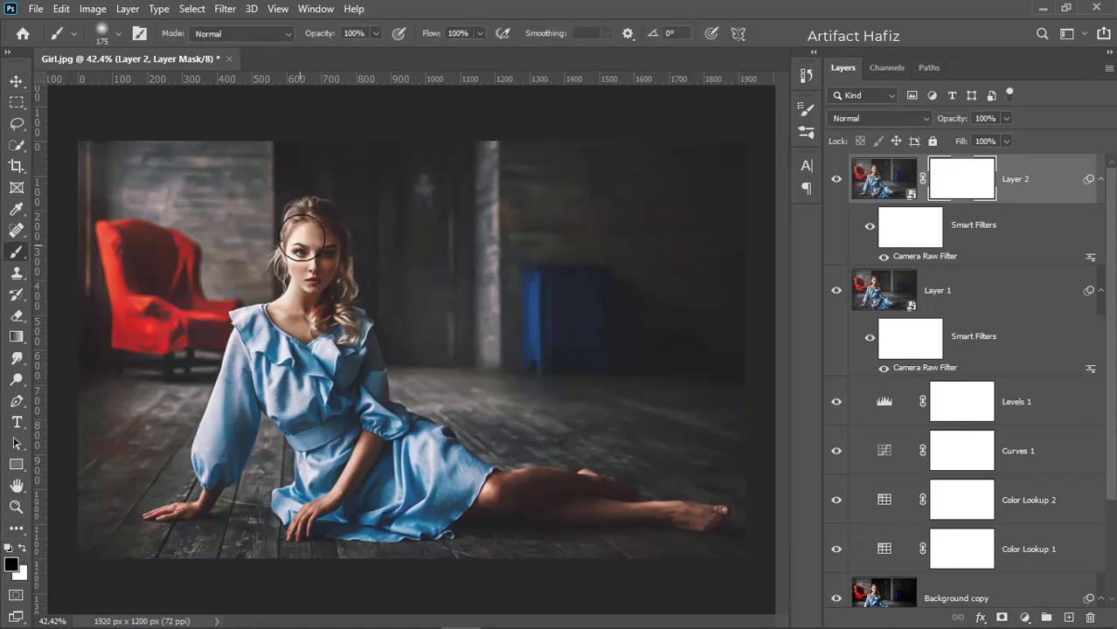
pyautogui.moveTo(310, 252)
pyautogui.mouseDown()
pyautogui.moveTo(311, 297)
pyautogui.moveTo(316, 204)
pyautogui.moveTo(305, 223)
pyautogui.moveTo(325, 289)
pyautogui.moveTo(315, 293)
pyautogui.moveTo(329, 286)
pyautogui.moveTo(330, 318)
pyautogui.moveTo(339, 309)
pyautogui.moveTo(329, 371)
pyautogui.mouseUp()
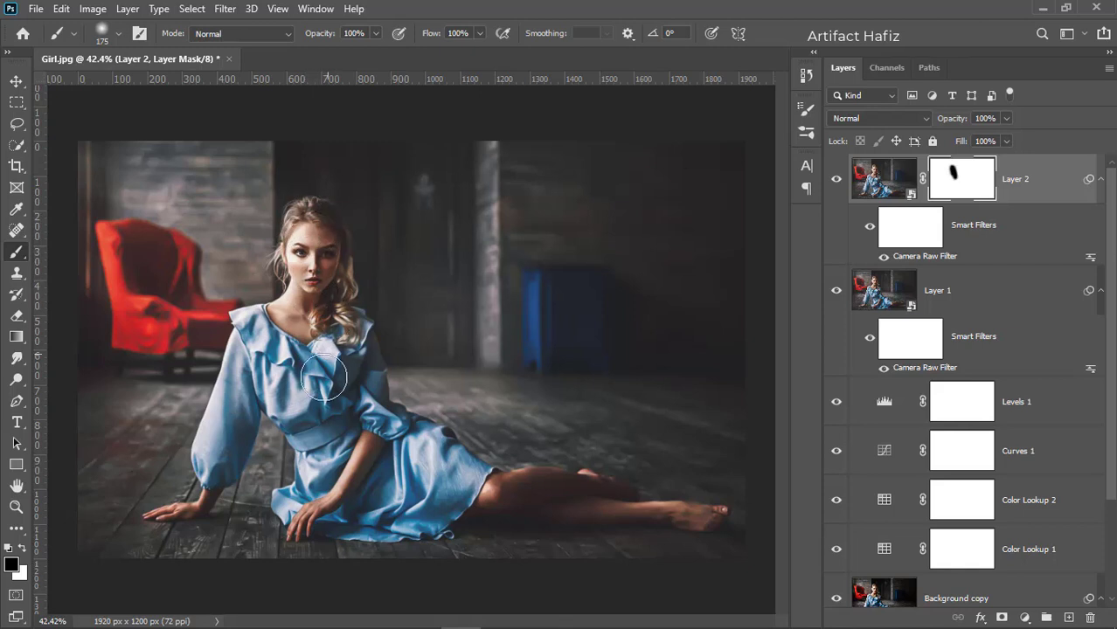
pyautogui.moveTo(261, 332)
pyautogui.mouseDown()
pyautogui.moveTo(341, 450)
pyautogui.moveTo(313, 348)
pyautogui.moveTo(365, 416)
pyautogui.moveTo(374, 470)
pyautogui.moveTo(359, 466)
pyautogui.moveTo(321, 504)
pyautogui.moveTo(335, 473)
pyautogui.moveTo(687, 492)
pyautogui.mouseUp()
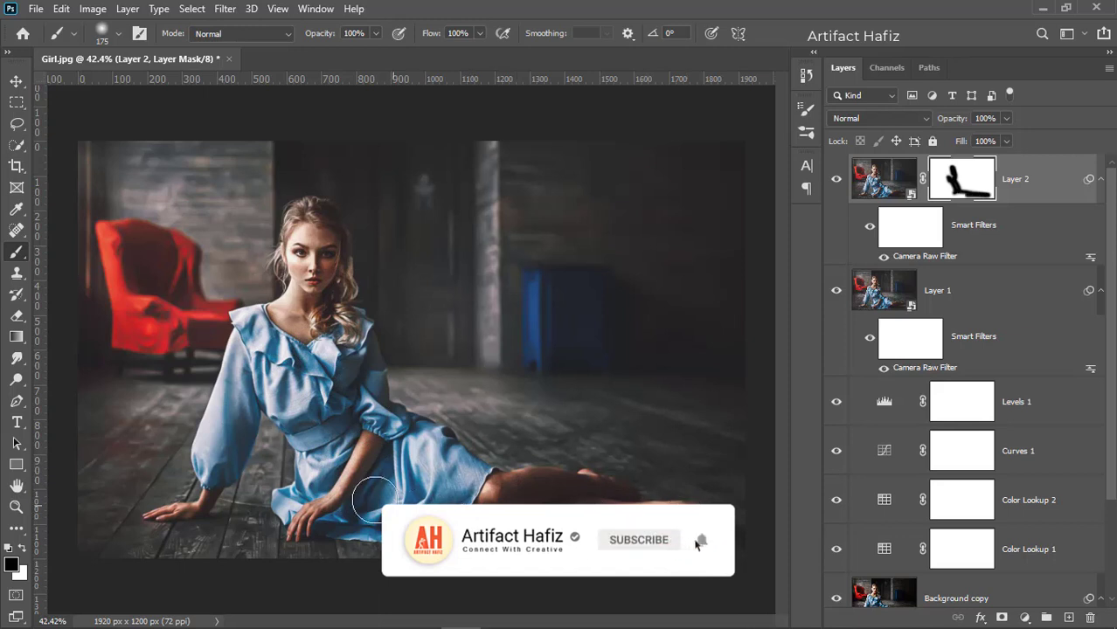
pyautogui.moveTo(271, 372)
pyautogui.mouseDown()
pyautogui.moveTo(194, 490)
pyautogui.moveTo(159, 514)
pyautogui.moveTo(176, 510)
pyautogui.mouseUp()
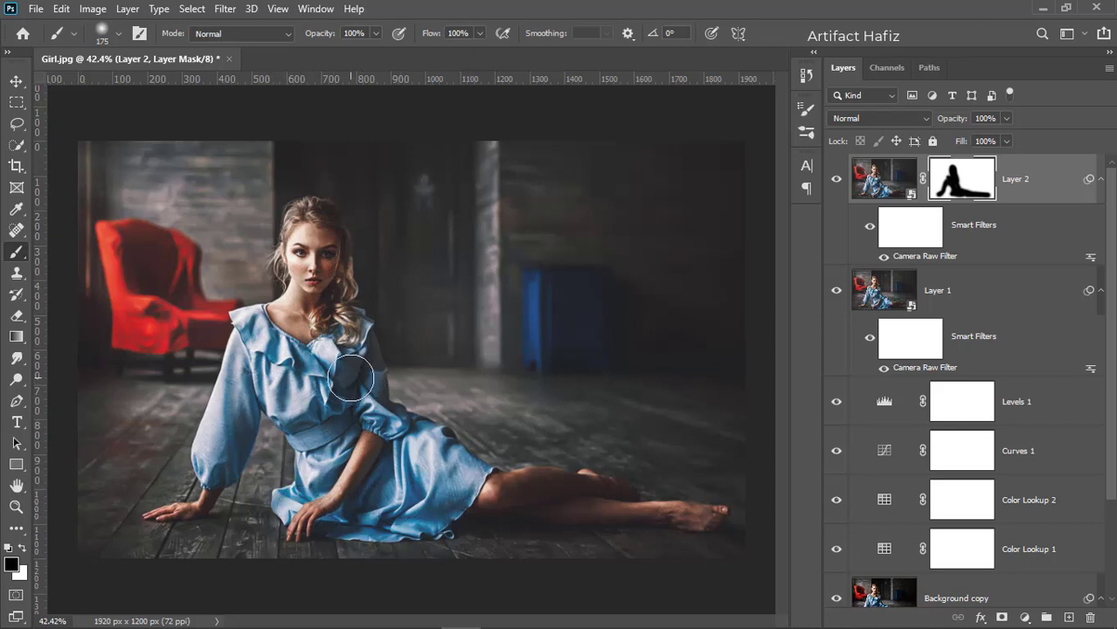
pyautogui.scroll(-1, 351, 378)
pyautogui.scroll(1, 352, 378)
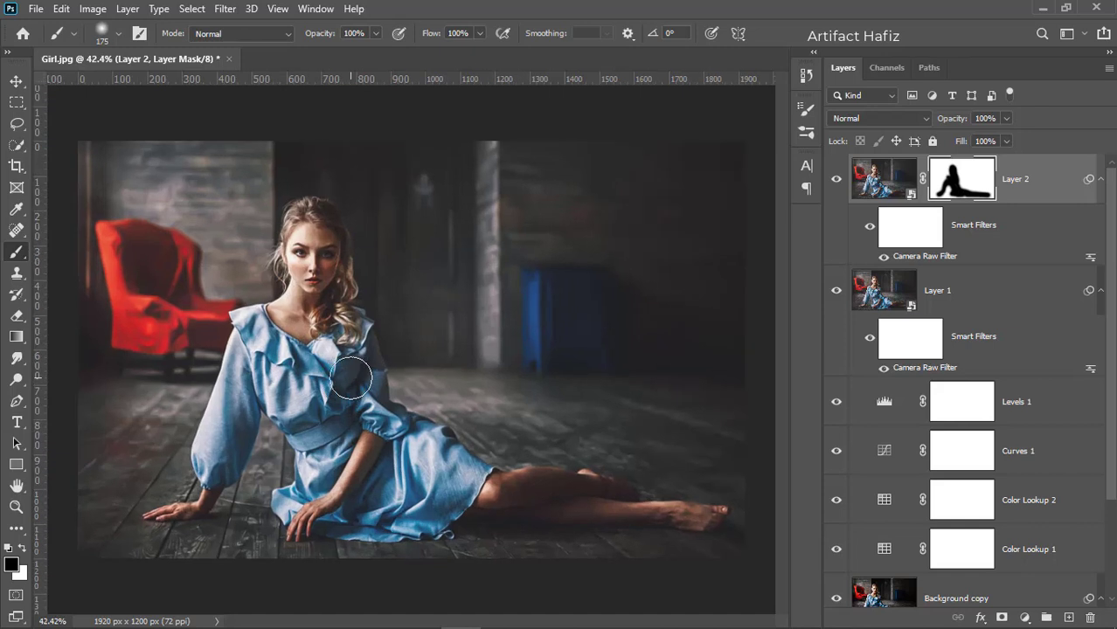
# - Toggle the masked top layer off and on to check its effect, and lower its opacity to 51%
pyautogui.click(834, 179)
pyautogui.click(834, 179)
pyautogui.hotkey('ctrl', '2')
pyautogui.click(1006, 118)
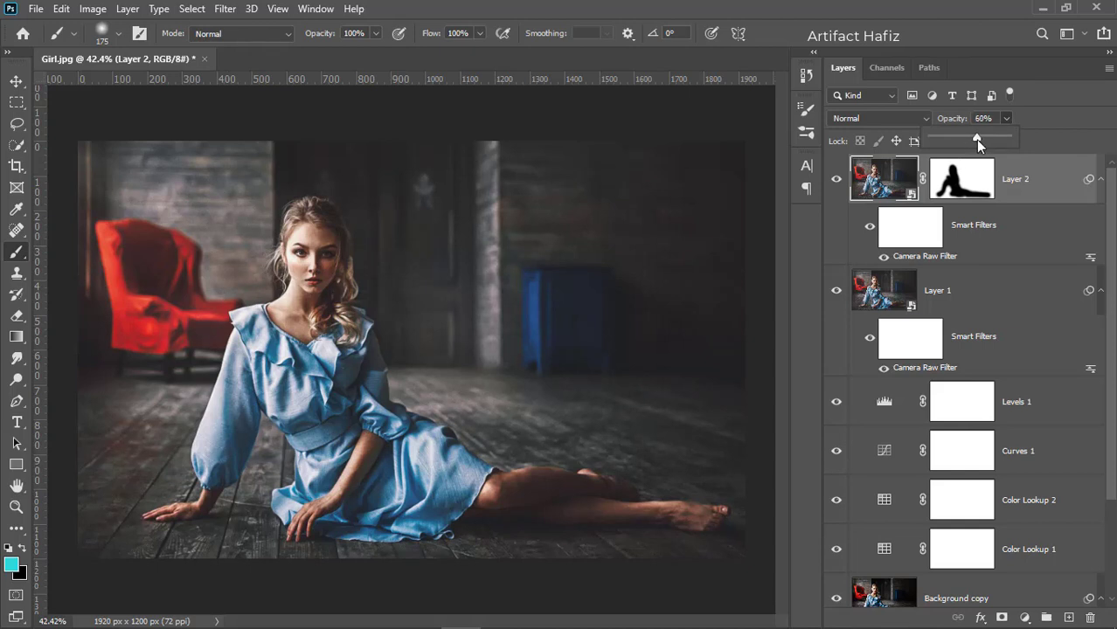
pyautogui.moveTo(971, 143); pyautogui.dragTo(969, 143)
pyautogui.click(1039, 192)
# - Compare the original Background photo alone with the full color grade by toggling all other layers' visibility
pyautogui.scroll(-3, 983, 363)
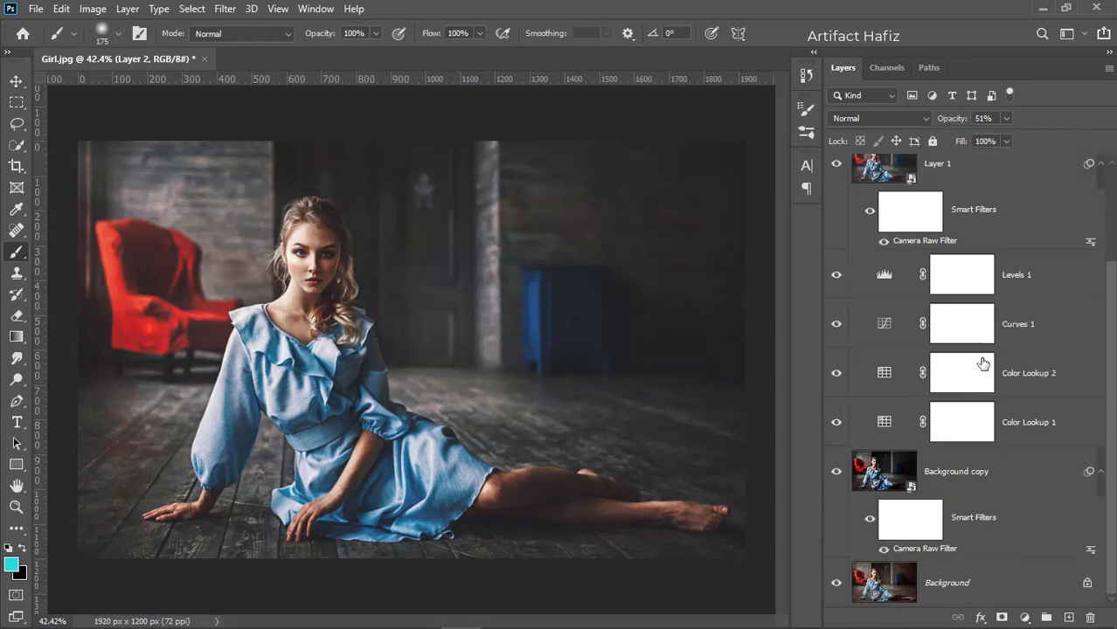
pyautogui.keyDown('alt'); pyautogui.click(836, 584); pyautogui.keyUp('alt')
pyautogui.keyDown('alt'); pyautogui.click(837, 586); pyautogui.keyUp('alt')
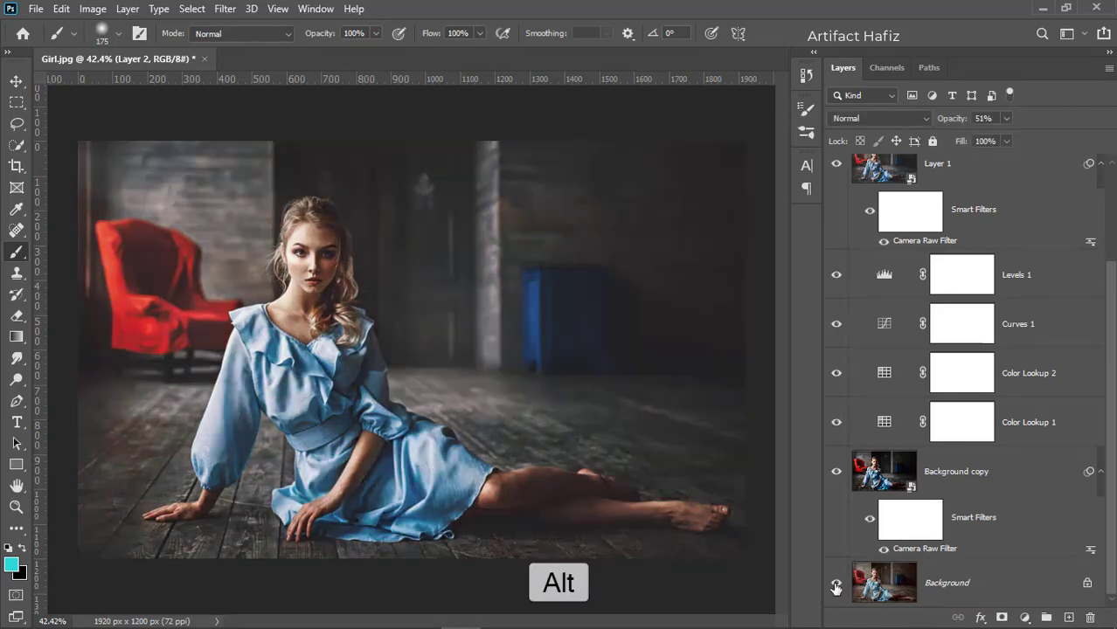
pyautogui.keyDown('alt'); pyautogui.click(837, 586); pyautogui.keyUp('alt')
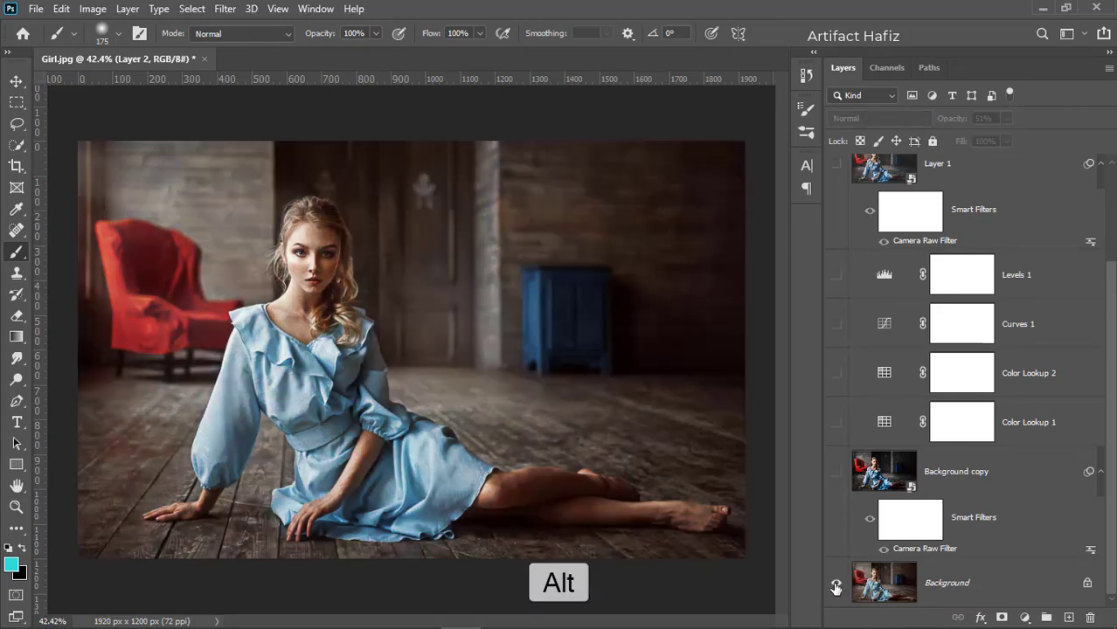
pyautogui.keyDown('alt'); pyautogui.click(836, 585); pyautogui.keyUp('alt')
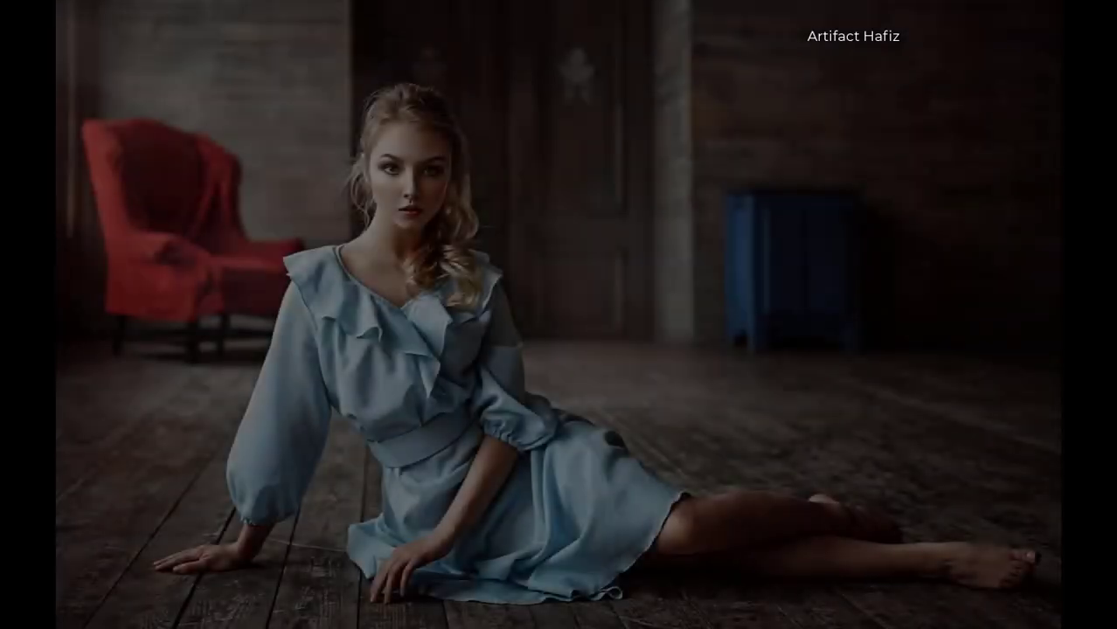